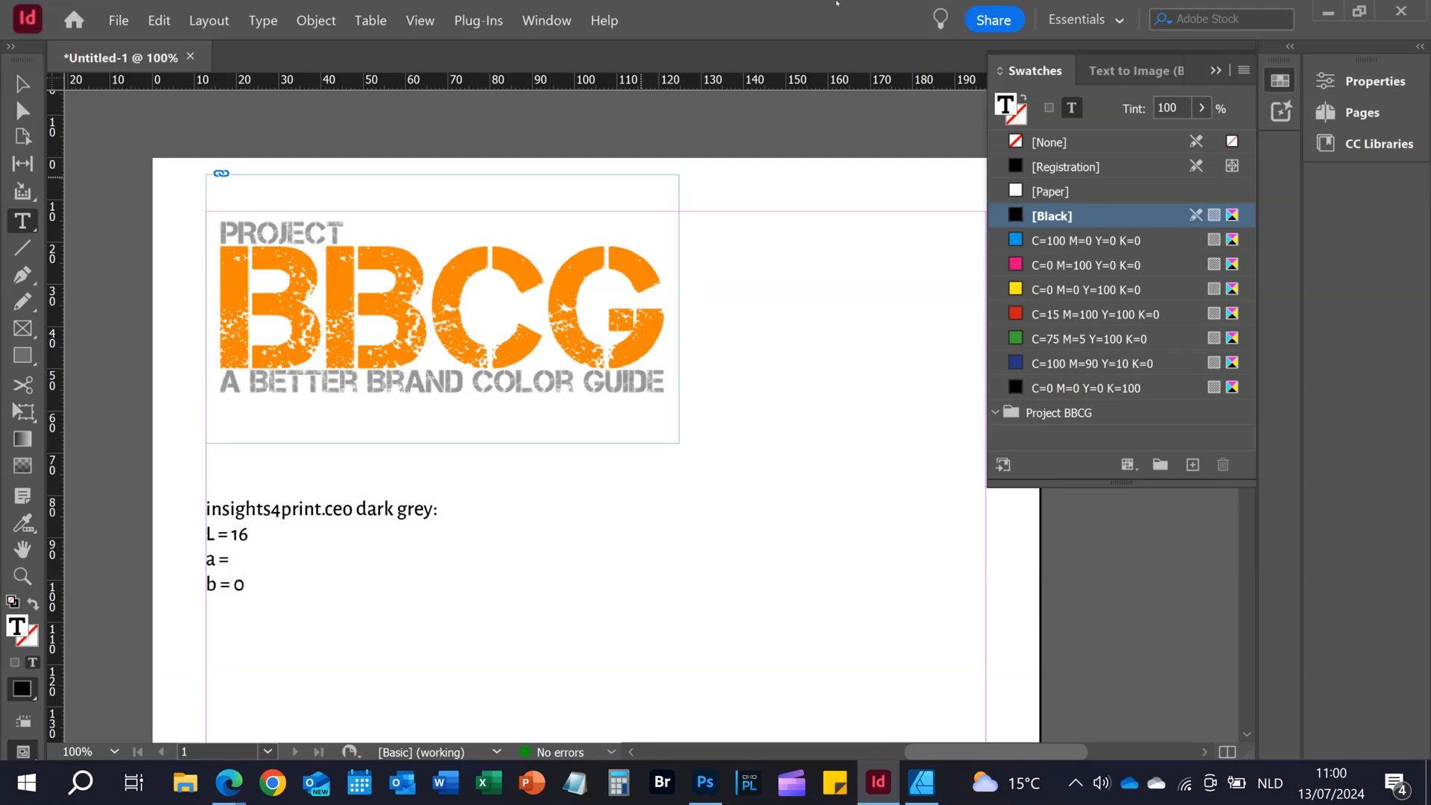
- Create a new colour swatch in the Project BBCG group, not named by colour value, with Spot colour type and Lab colour mode
left_click(1062, 412)
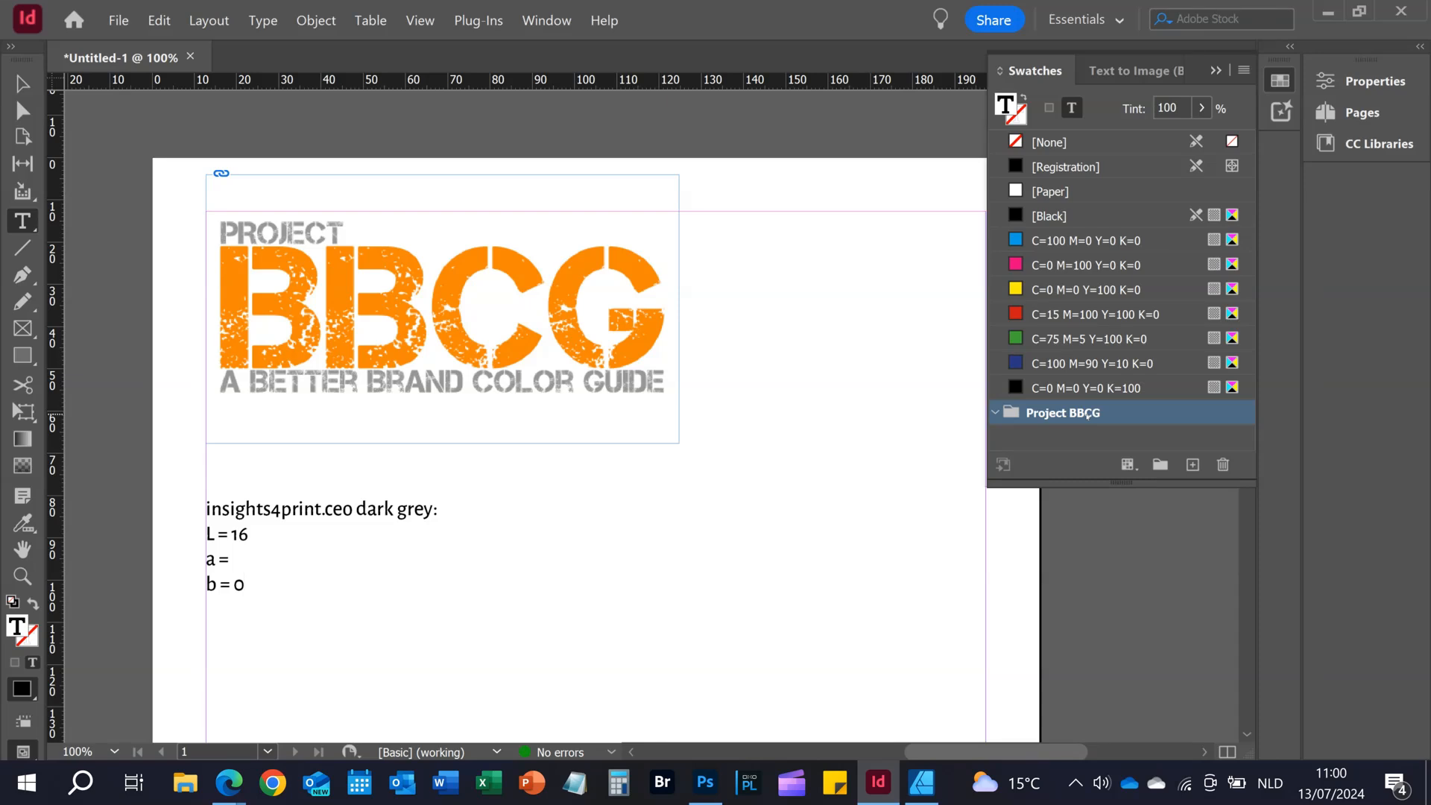
right_click(1086, 414)
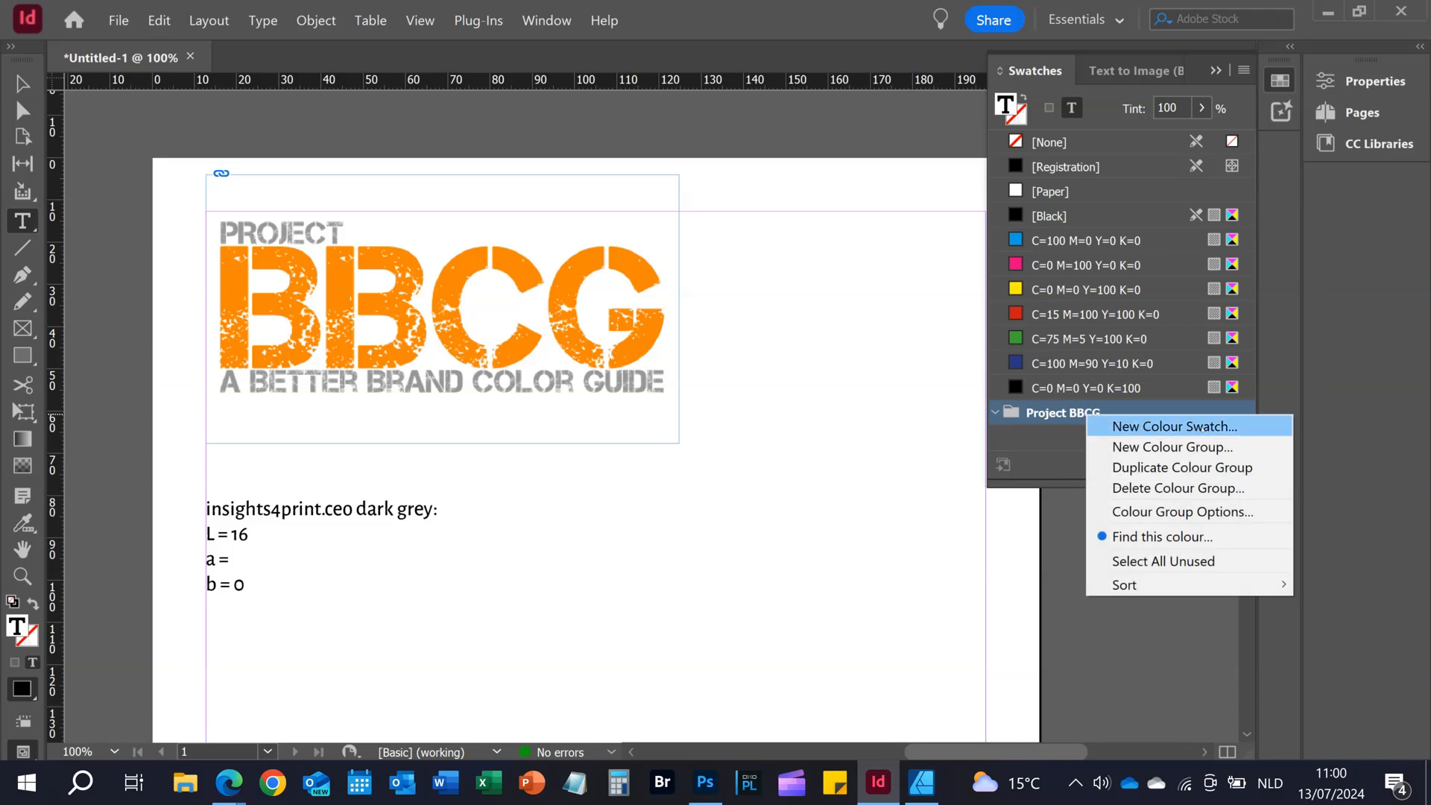
left_click(1175, 426)
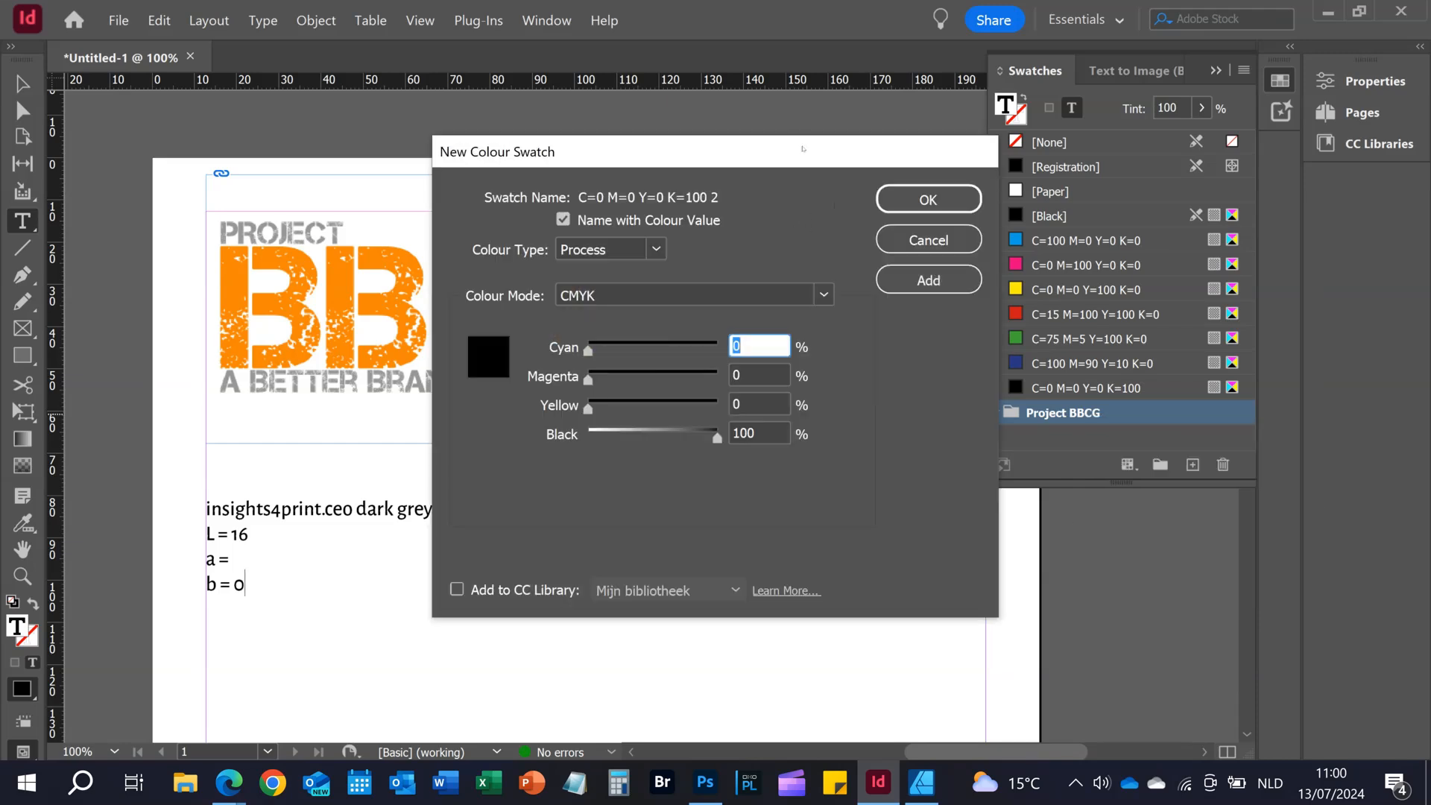
left_click(561, 219)
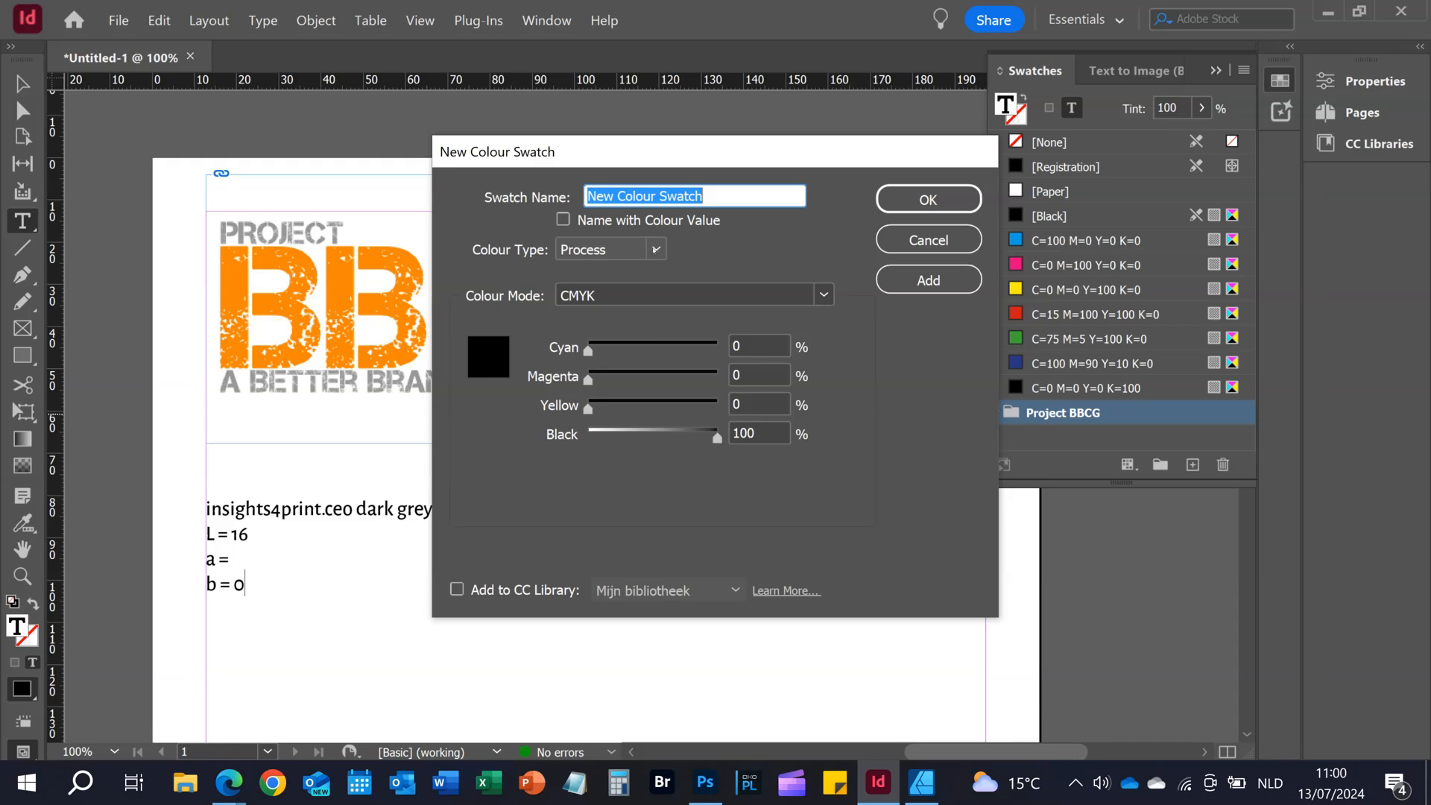
left_click(656, 249)
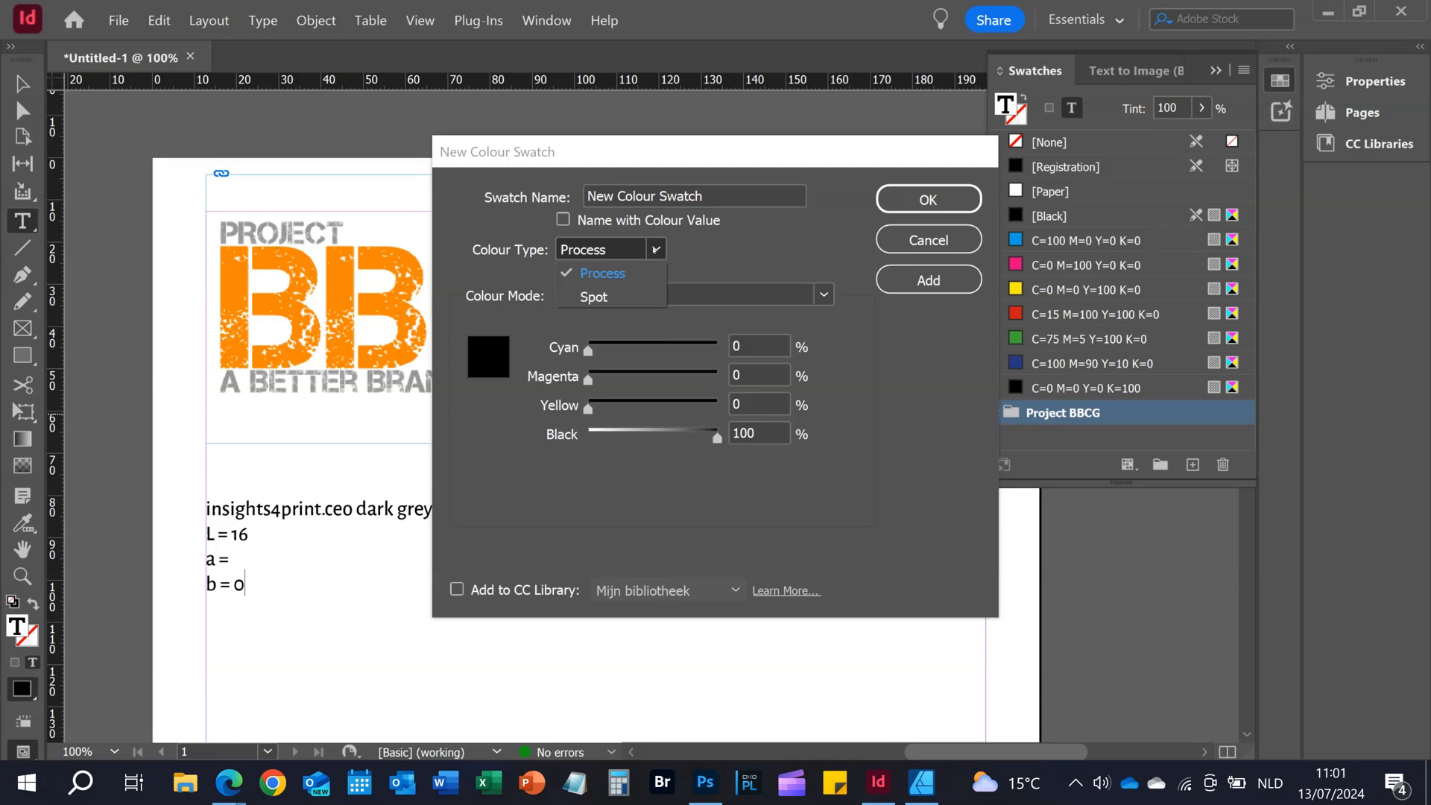
left_click(611, 296)
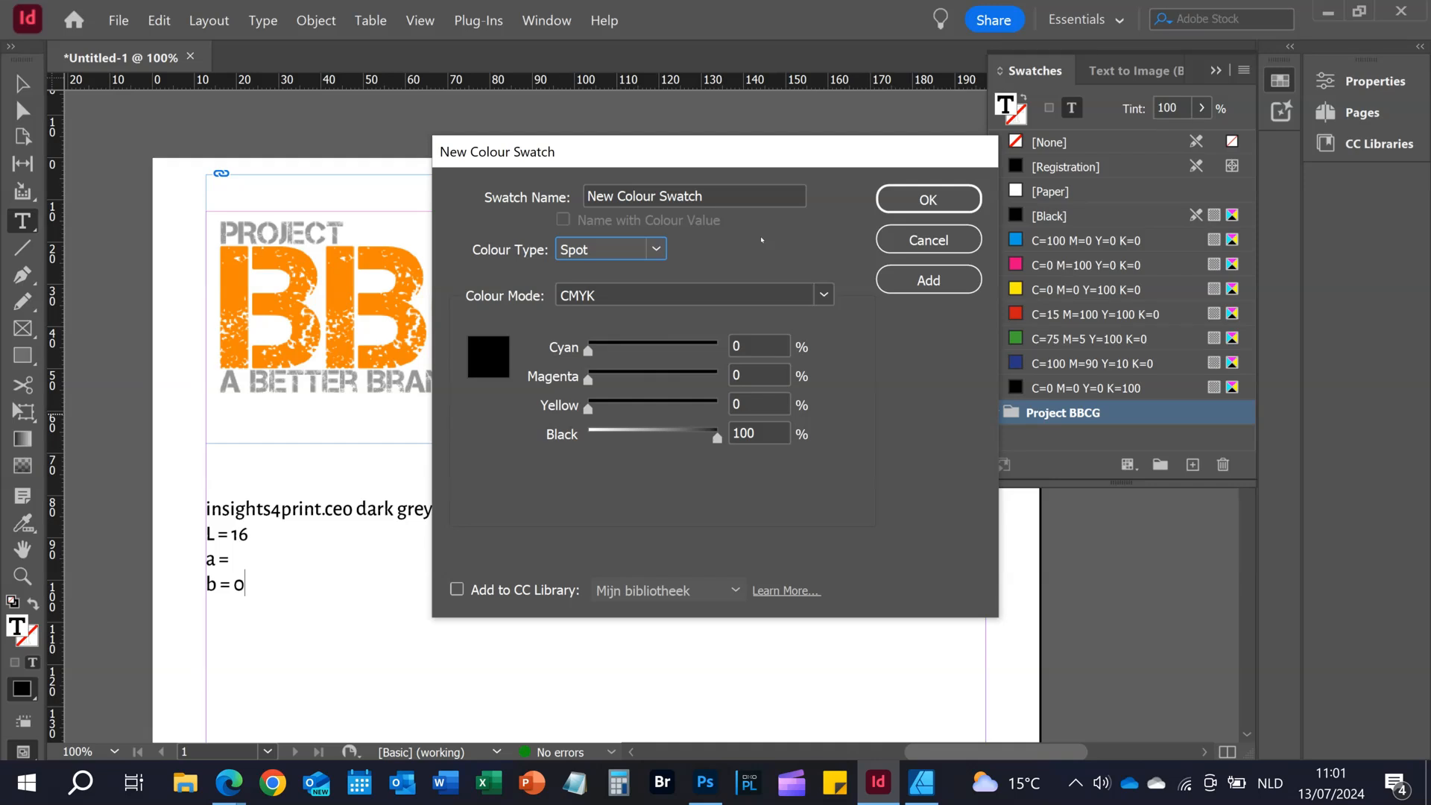
left_click(822, 297)
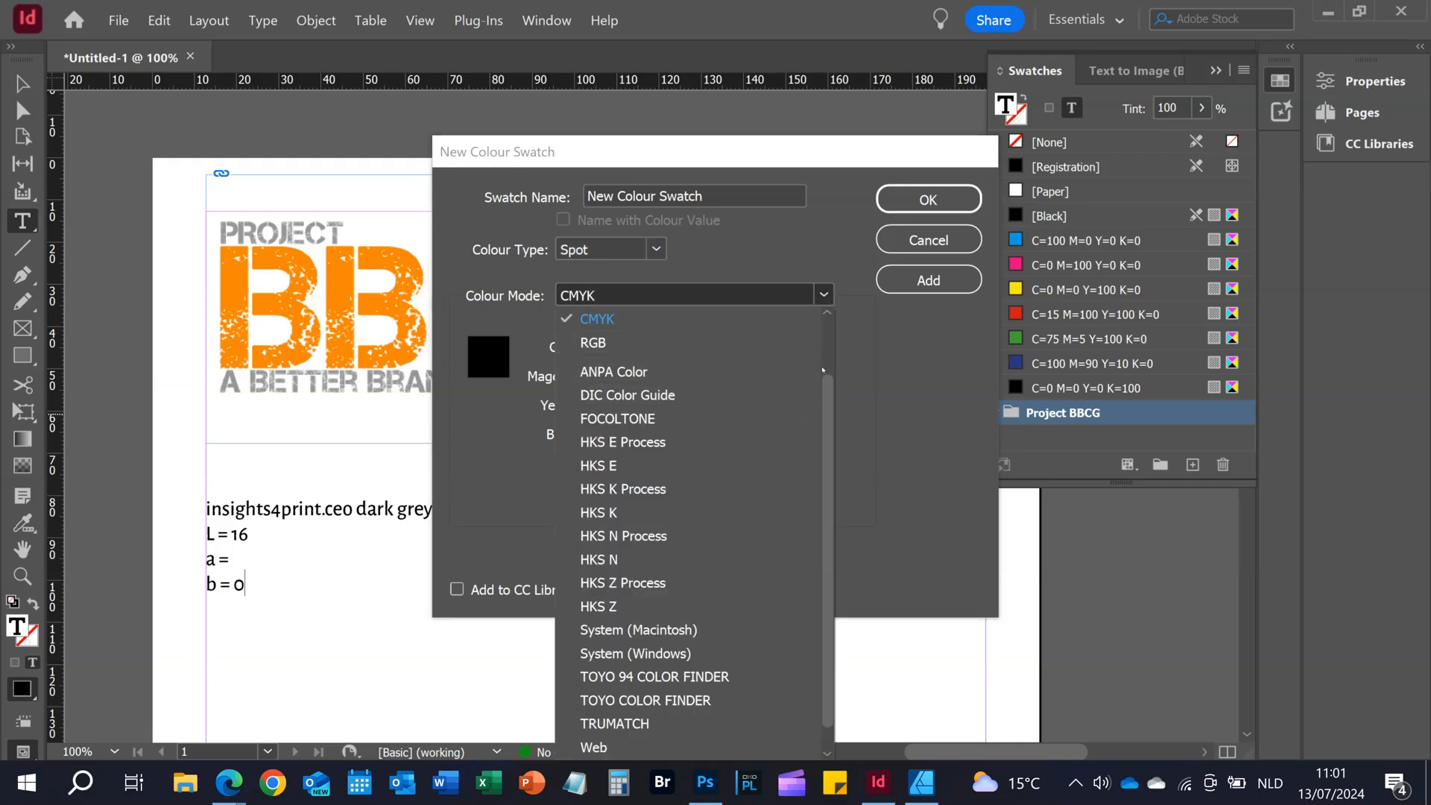
scroll(698, 365, "up", 1)
left_click(698, 366)
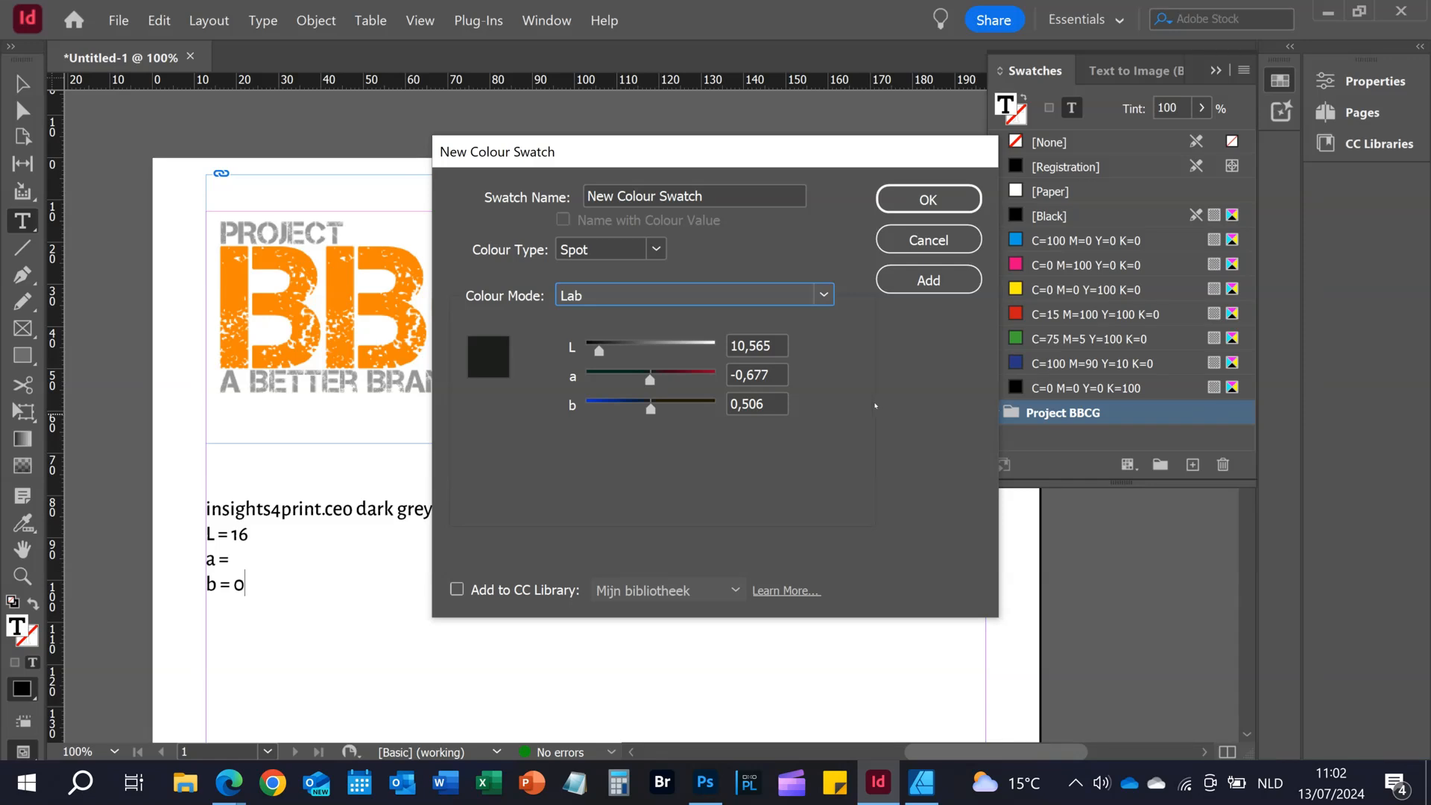
- Set the new spot swatch's Lab values to L 16, a 0 and b 0
key("Tab")
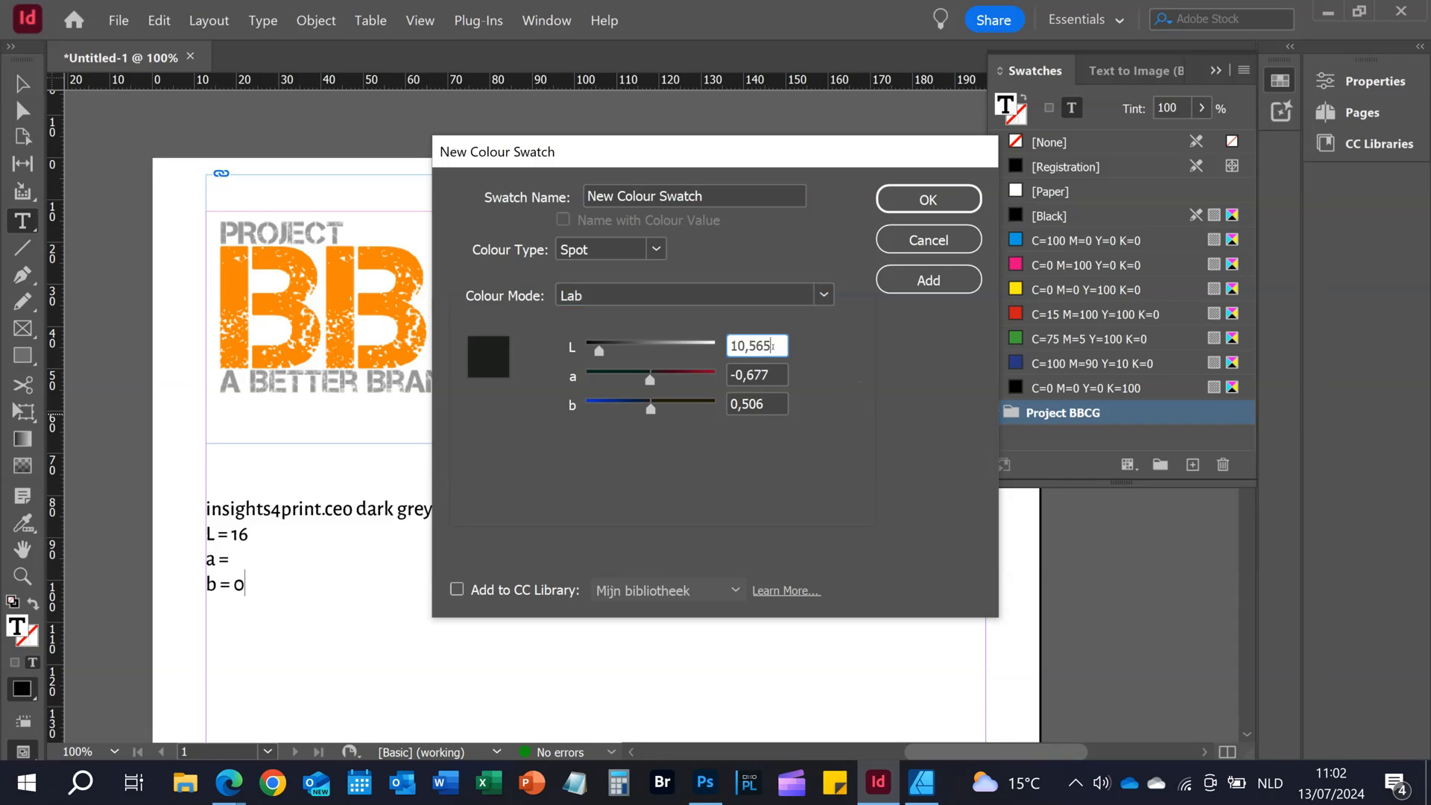
type("16")
key("Tab")
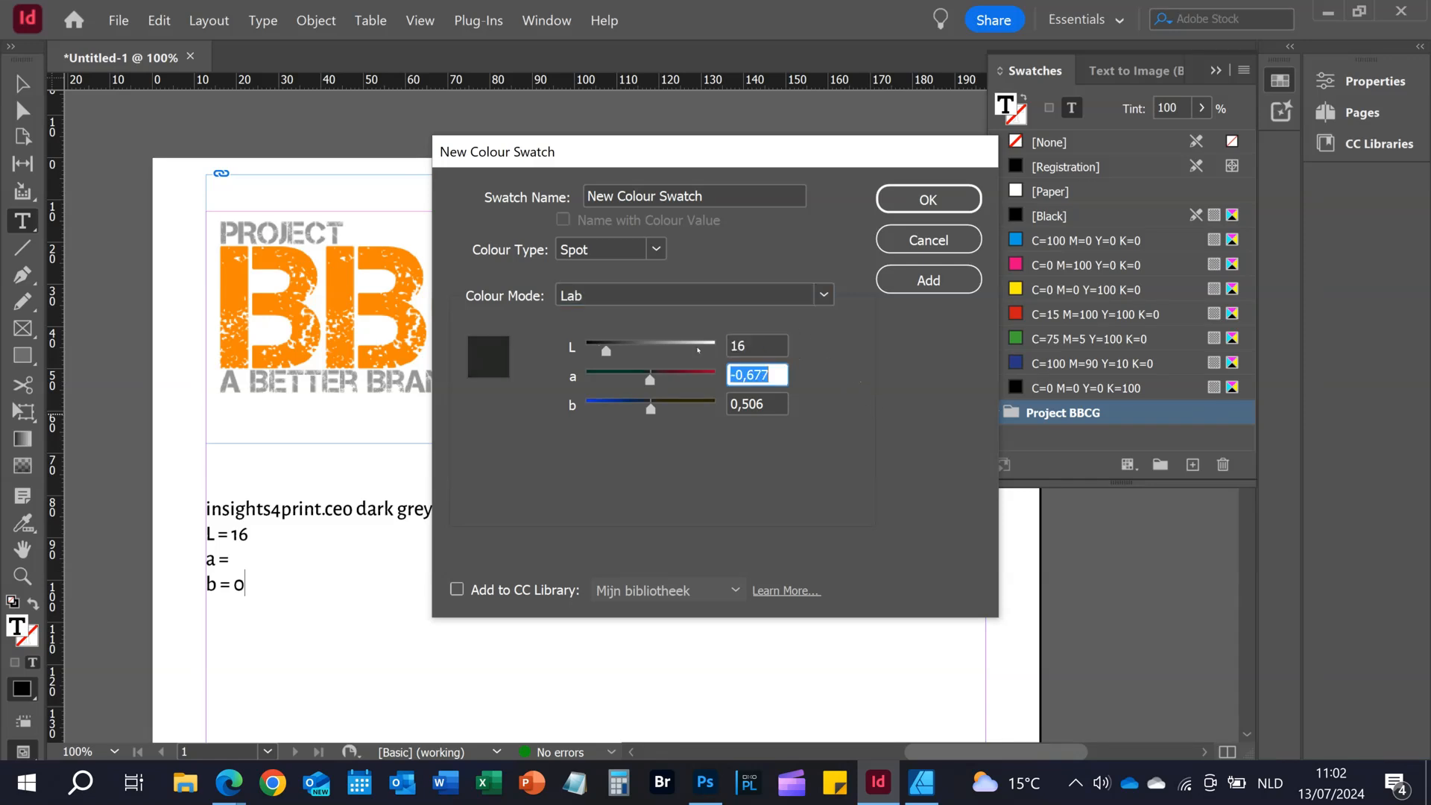
type("0")
key("Tab")
type("0")
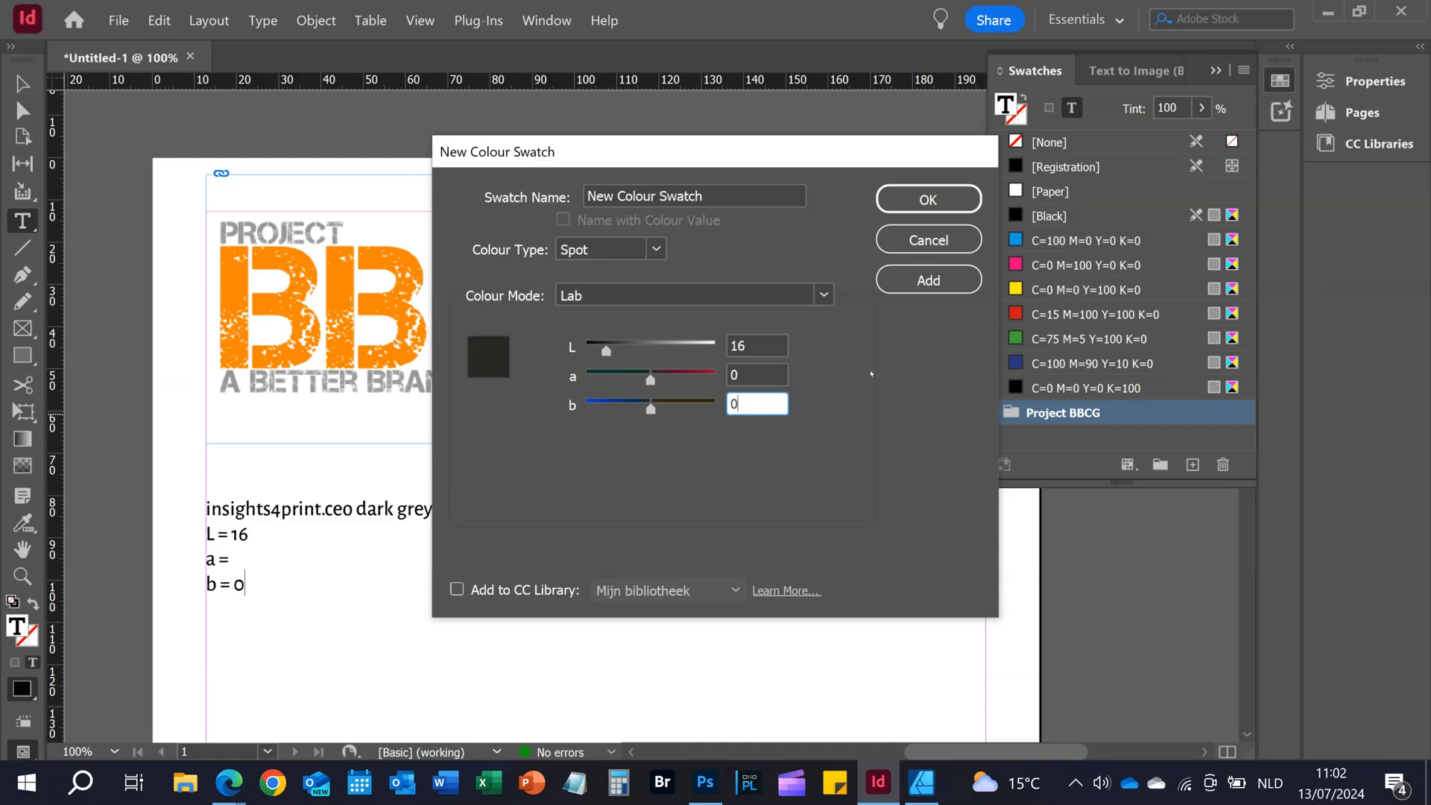
- Name the spot swatch "BBCG - dark grey - spot+RGB" and add it to the Project BBCG group
key("Tab")
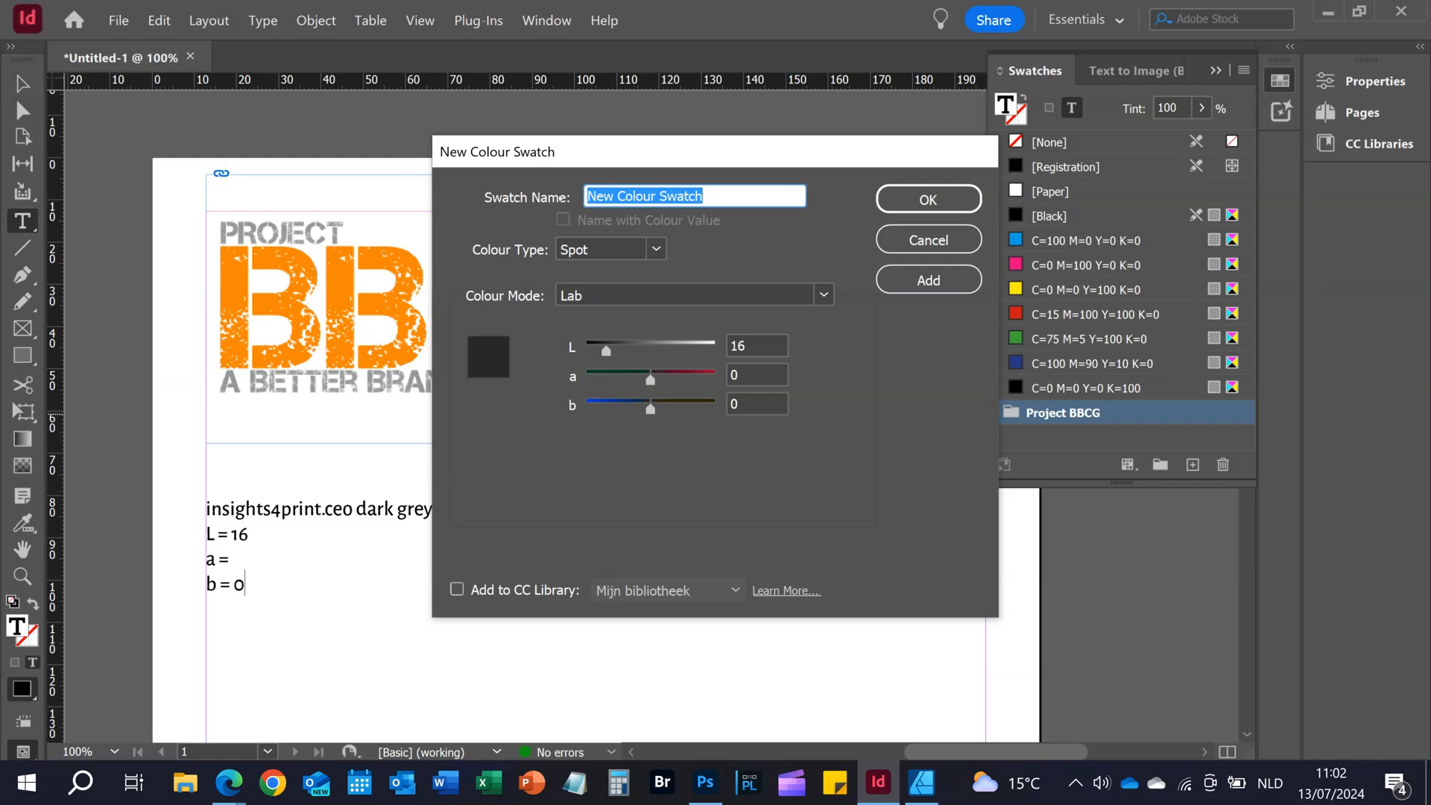
type("BBCG -")
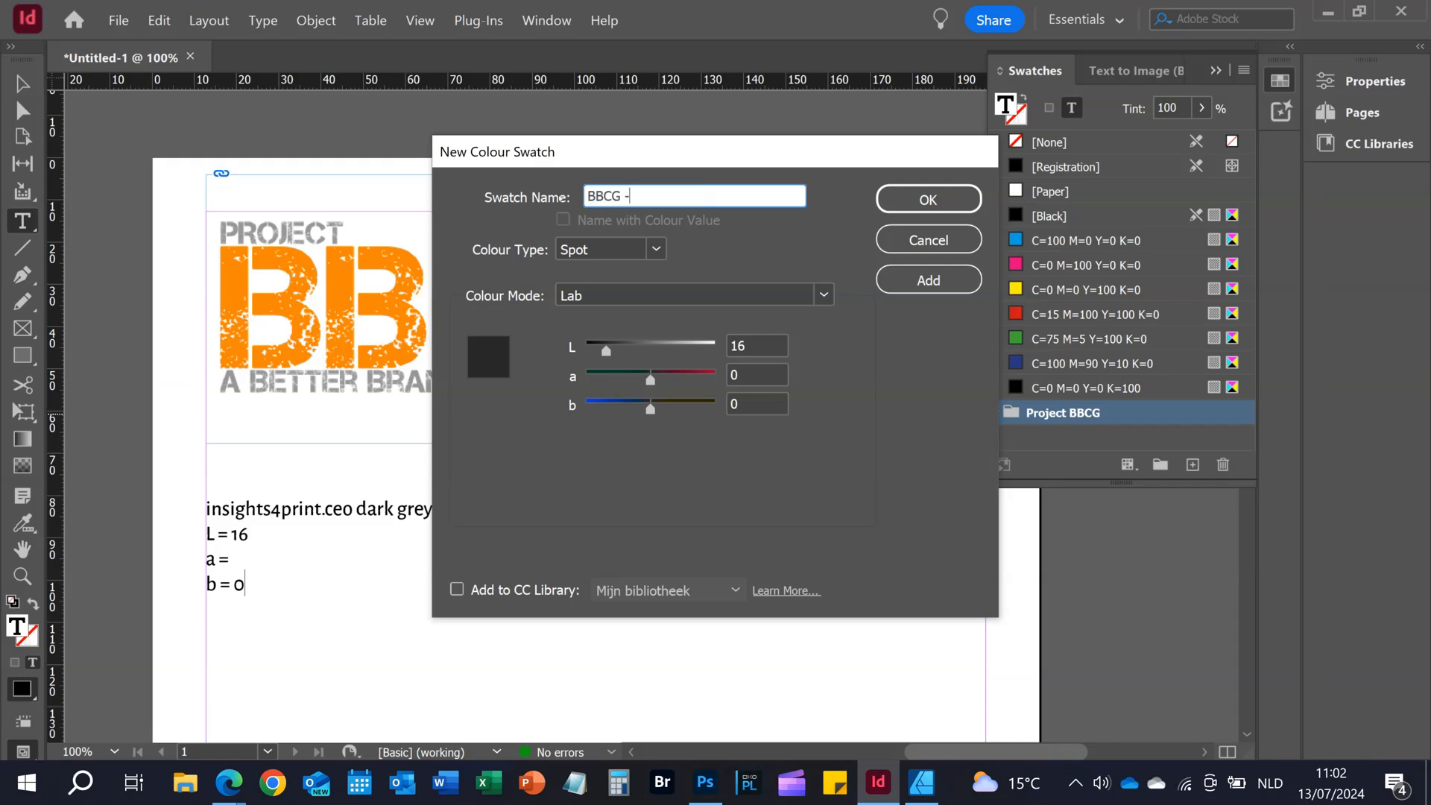
type(" dark grey - spot+RGB")
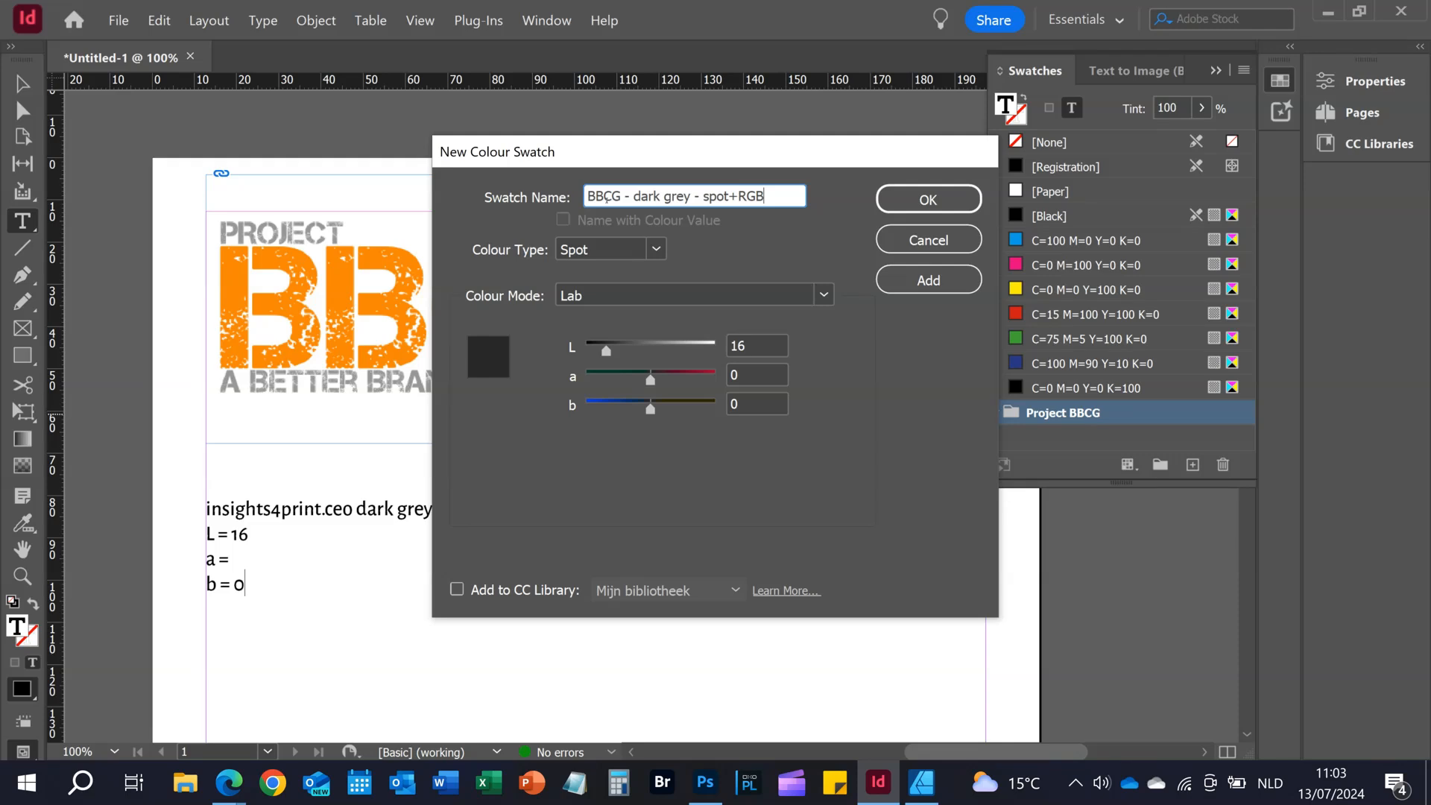
left_click(944, 197)
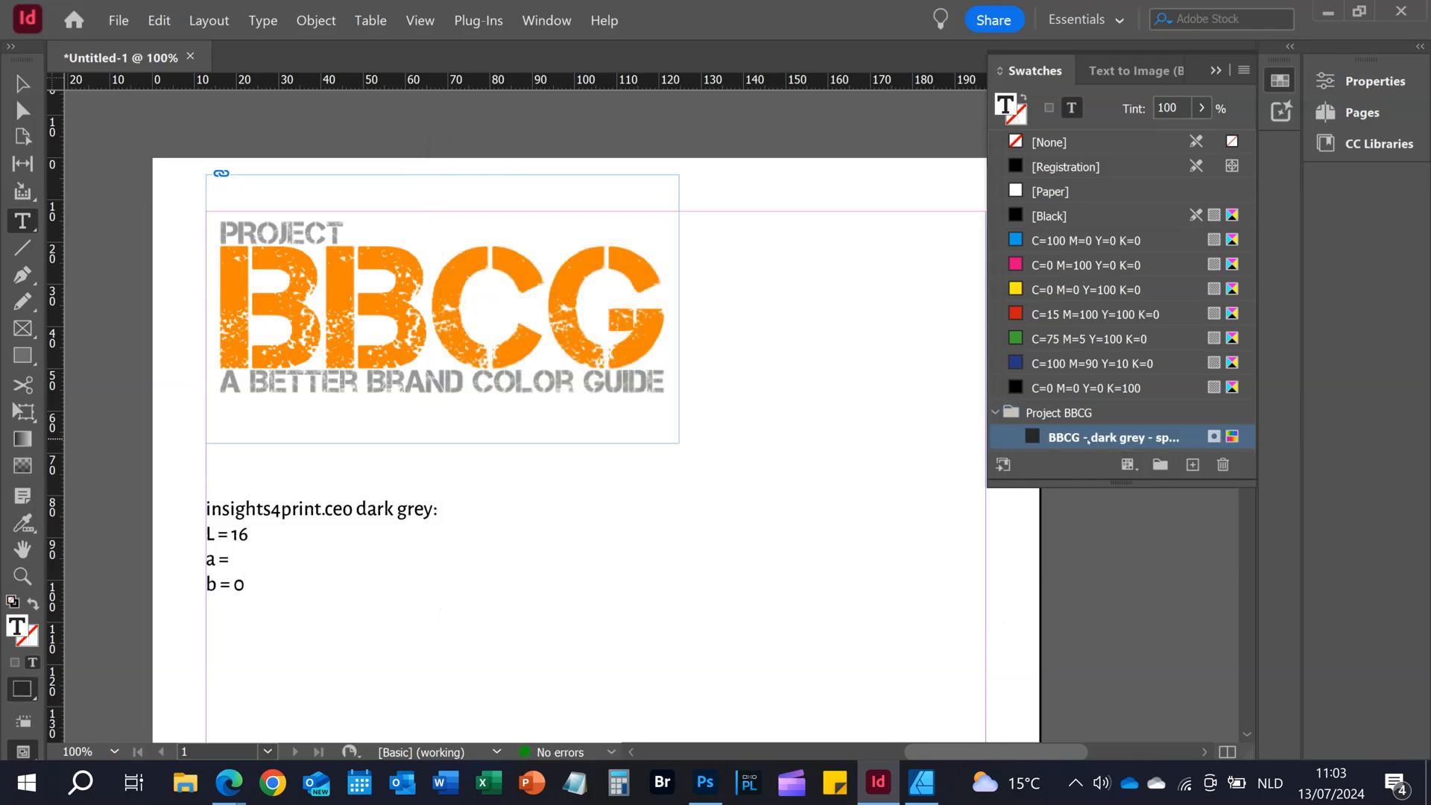
- Switch to Photoshop, sample the dark grey in the right half of Dark Grey.psd to check its CMYK values, and return to InDesign
mouse_move(1067, 441)
left_click(705, 781)
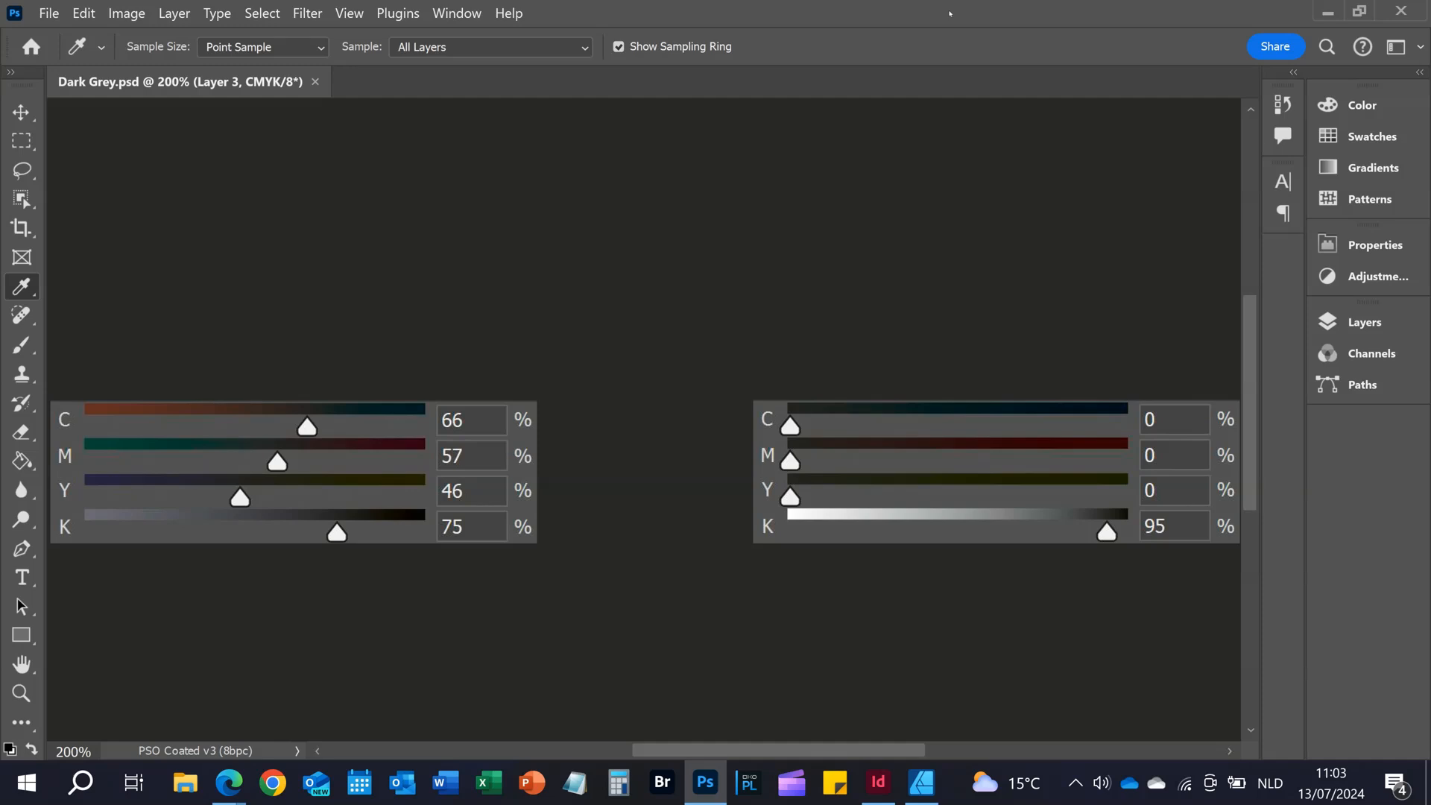
left_click(1358, 105)
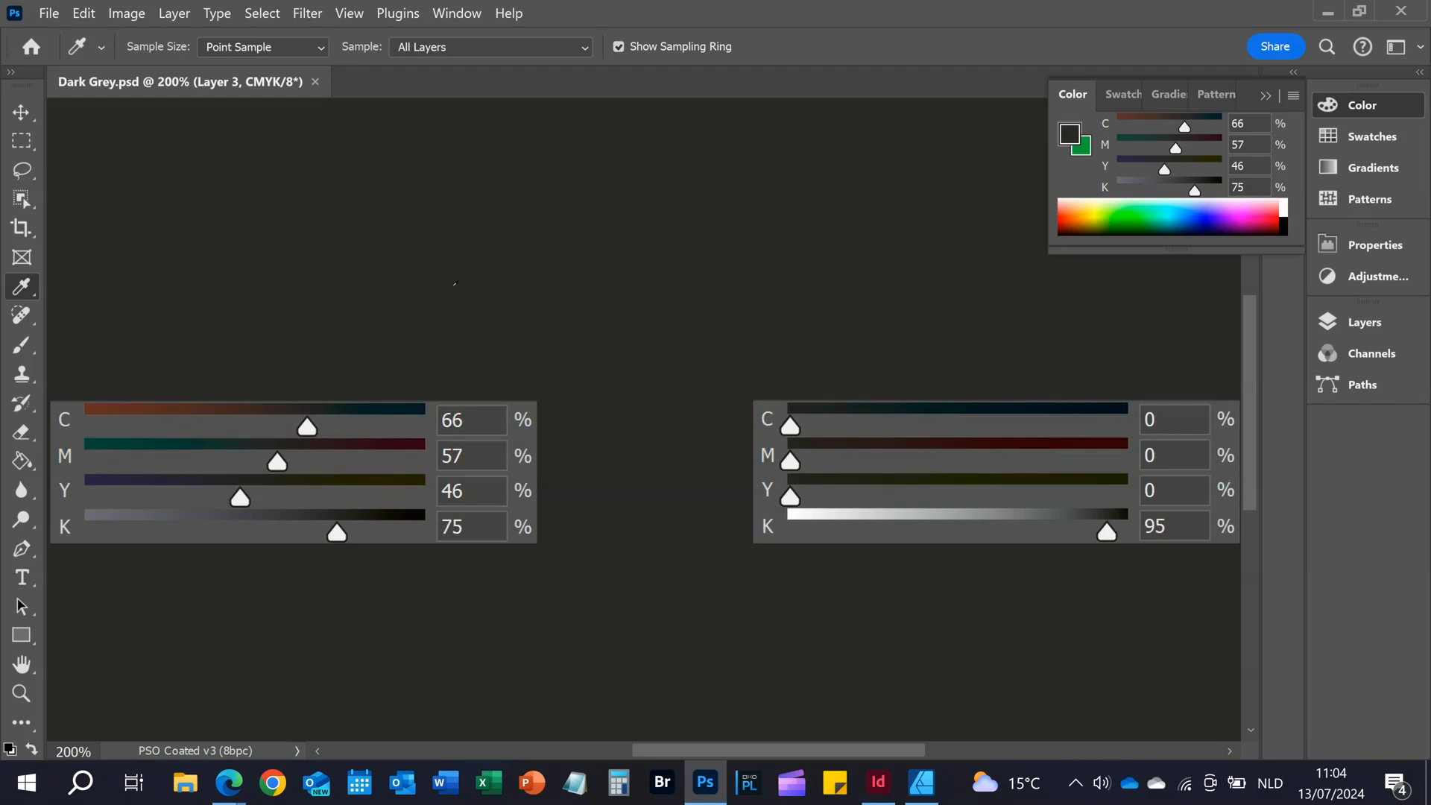
left_click(971, 294)
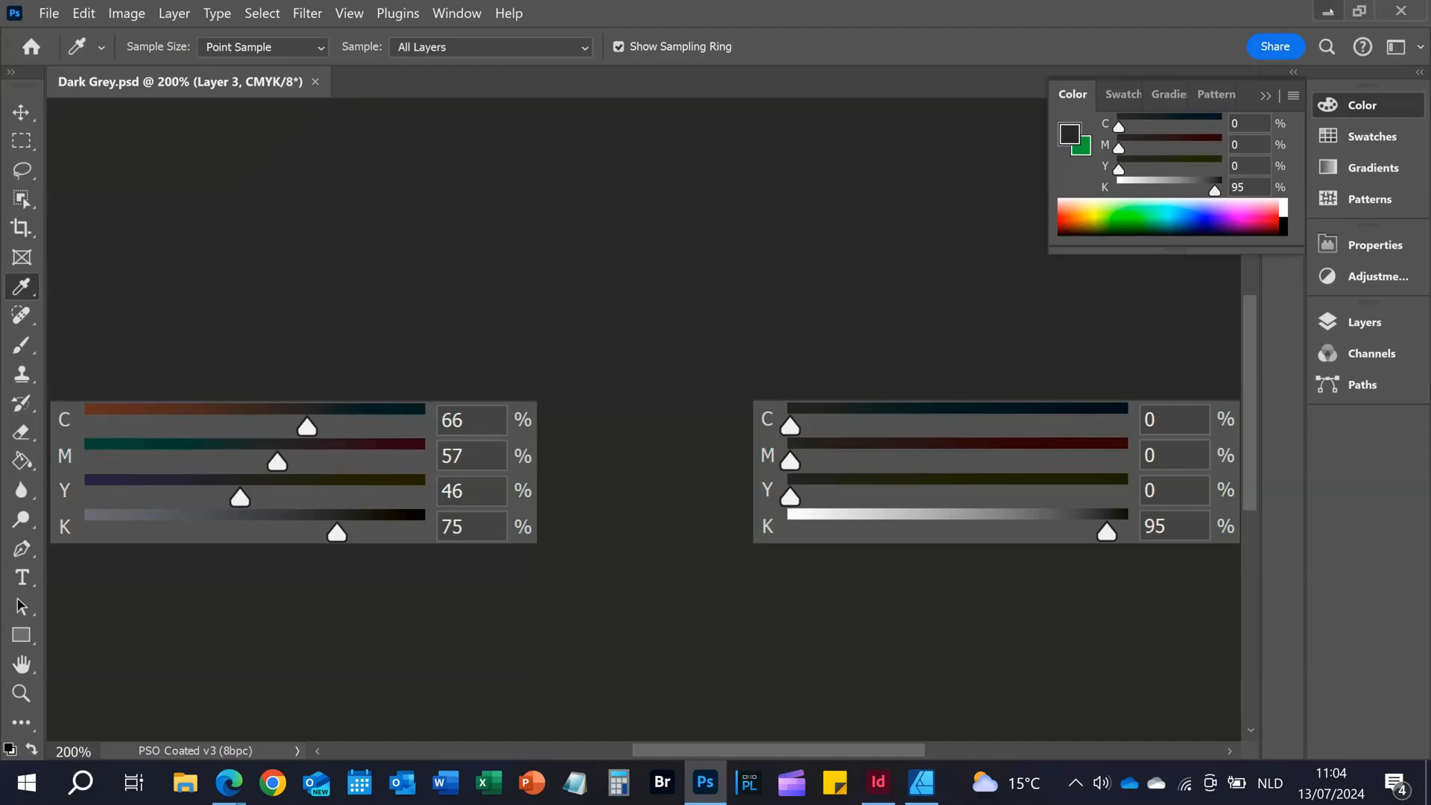
left_click(1327, 11)
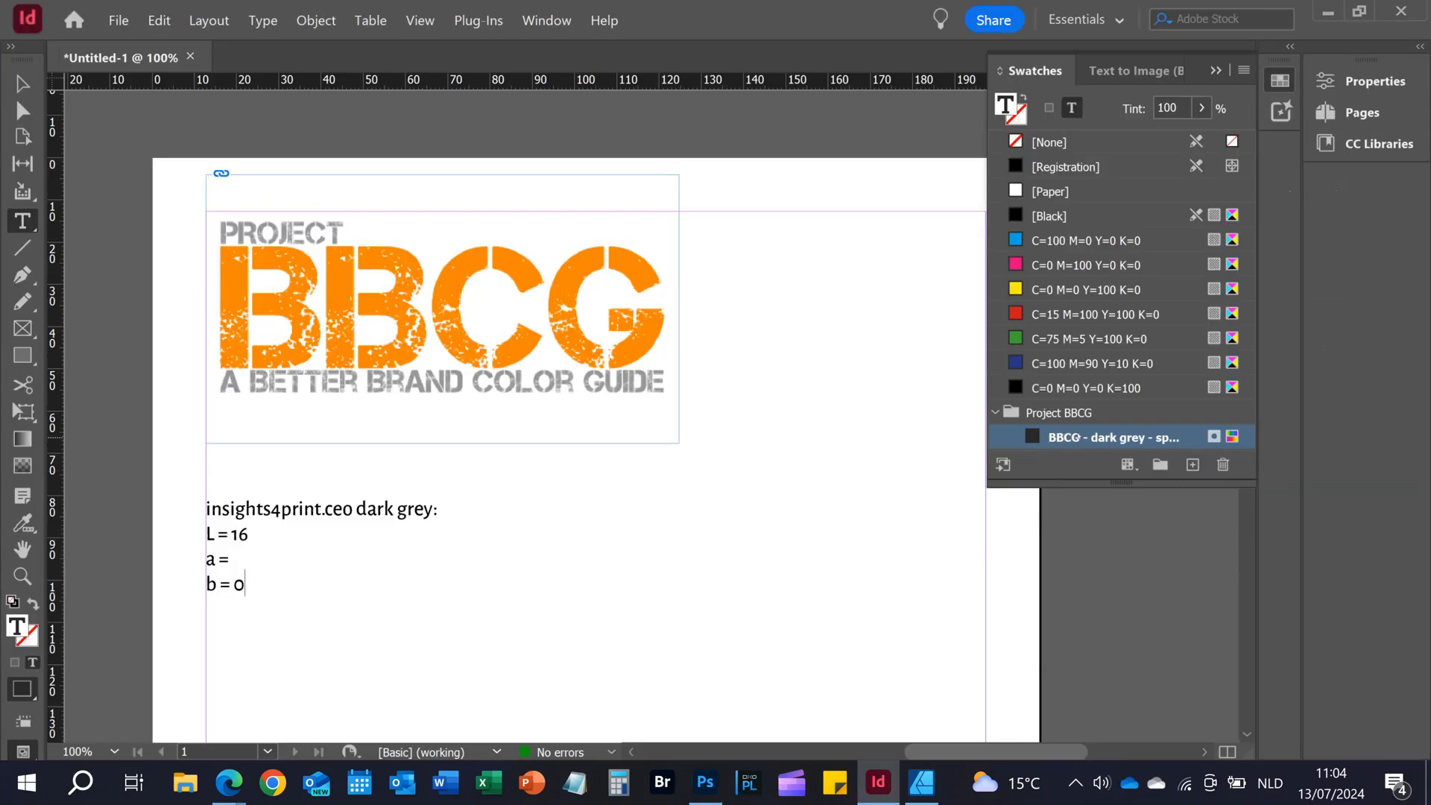
- Create another colour swatch in the Project BBCG group with Process colour type and CMYK colour mode
right_click(1073, 414)
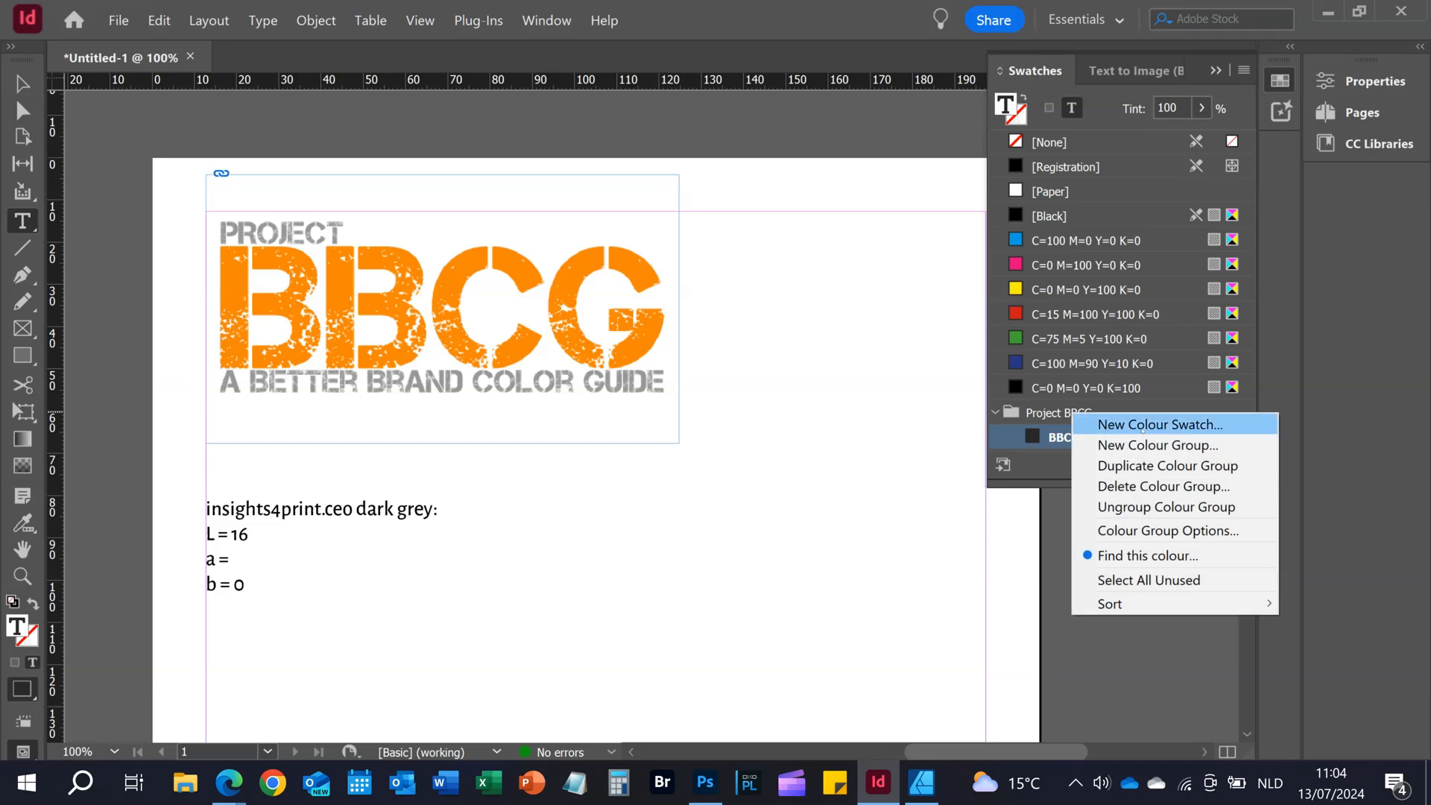
left_click(1143, 426)
left_click(655, 248)
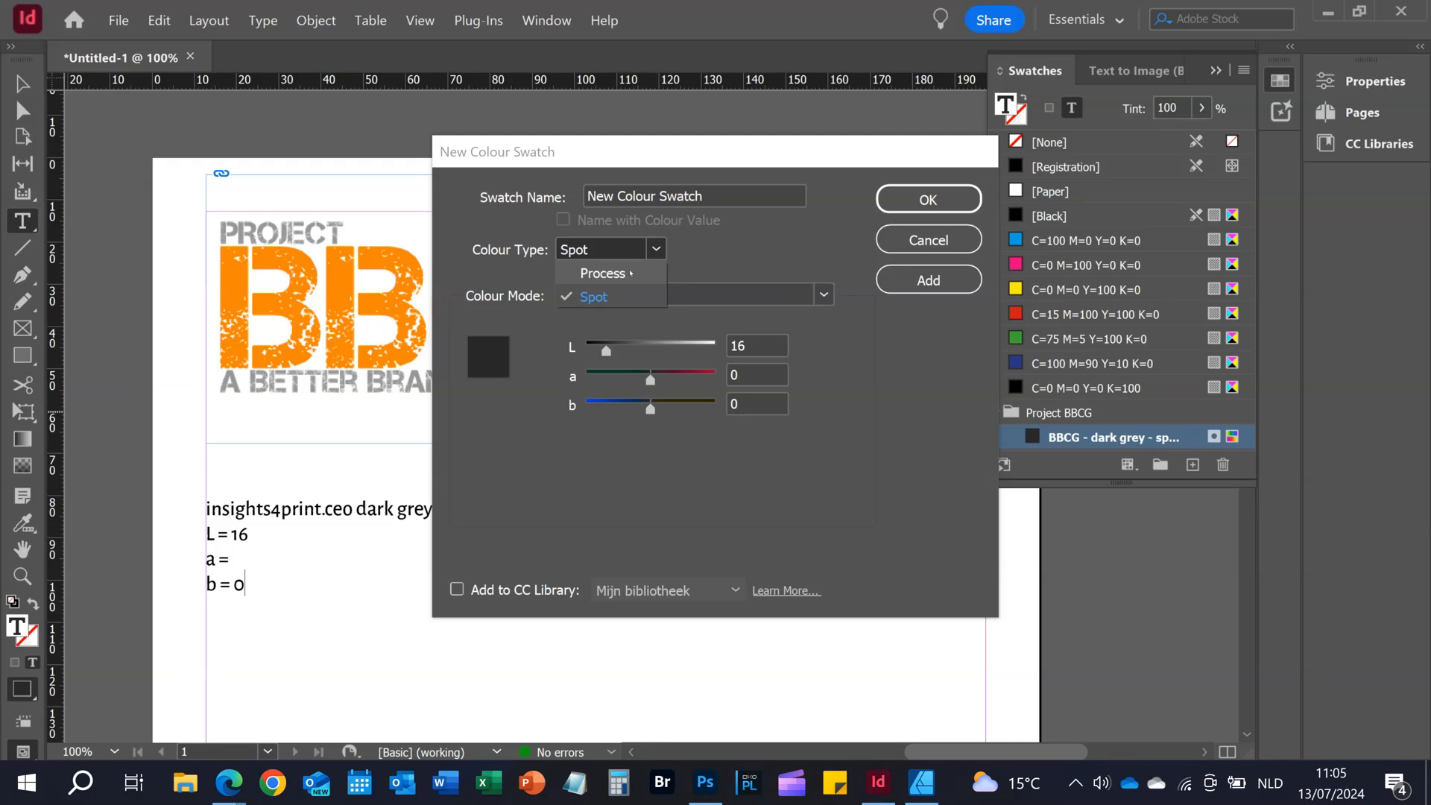
left_click(644, 268)
left_click(666, 295)
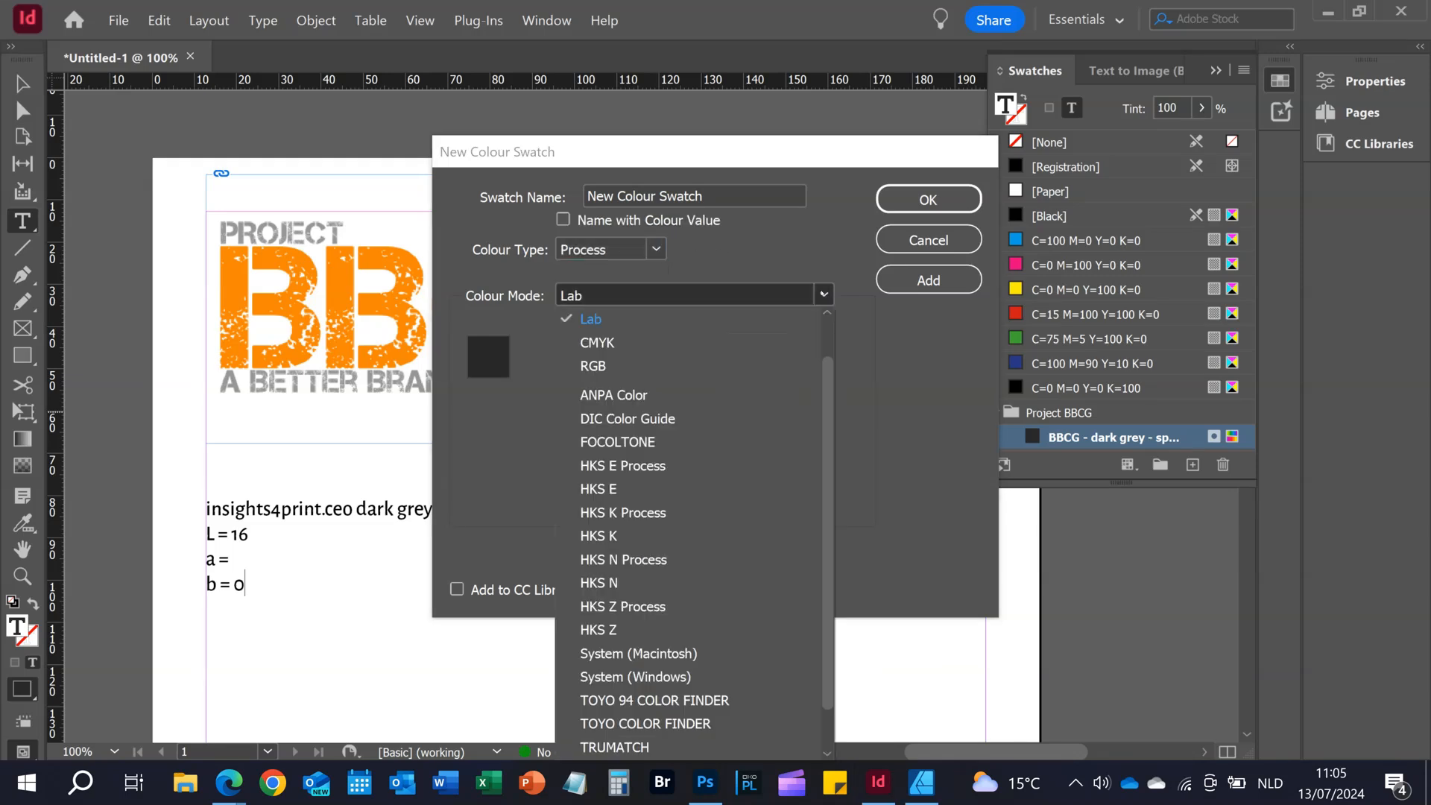
left_click(667, 342)
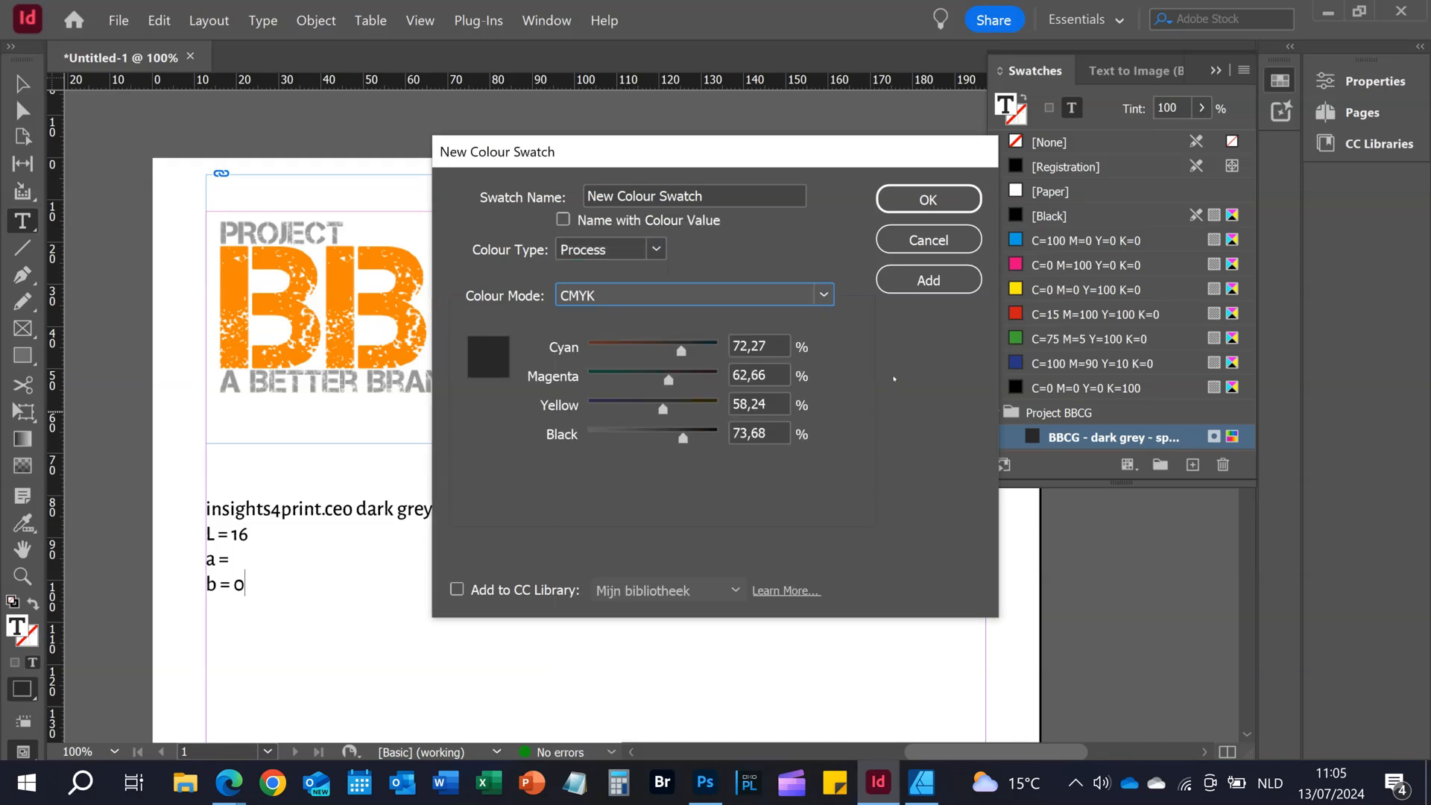
- Set the process swatch's values to 0% cyan, 0% magenta, 0% yellow and 95% black
left_click(787, 345)
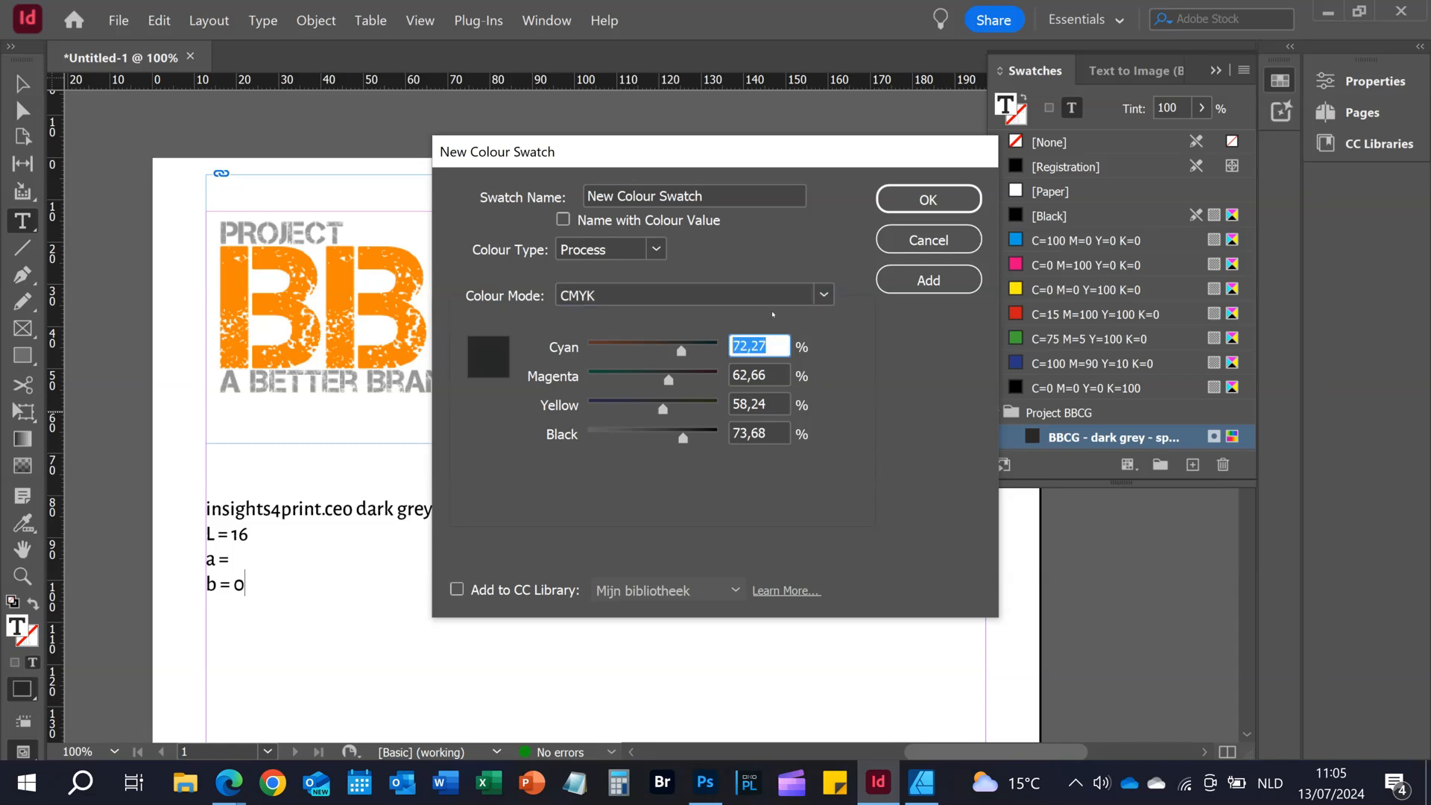
type("0")
key("Tab")
type("0")
key("Tab")
type("0")
key("Tab")
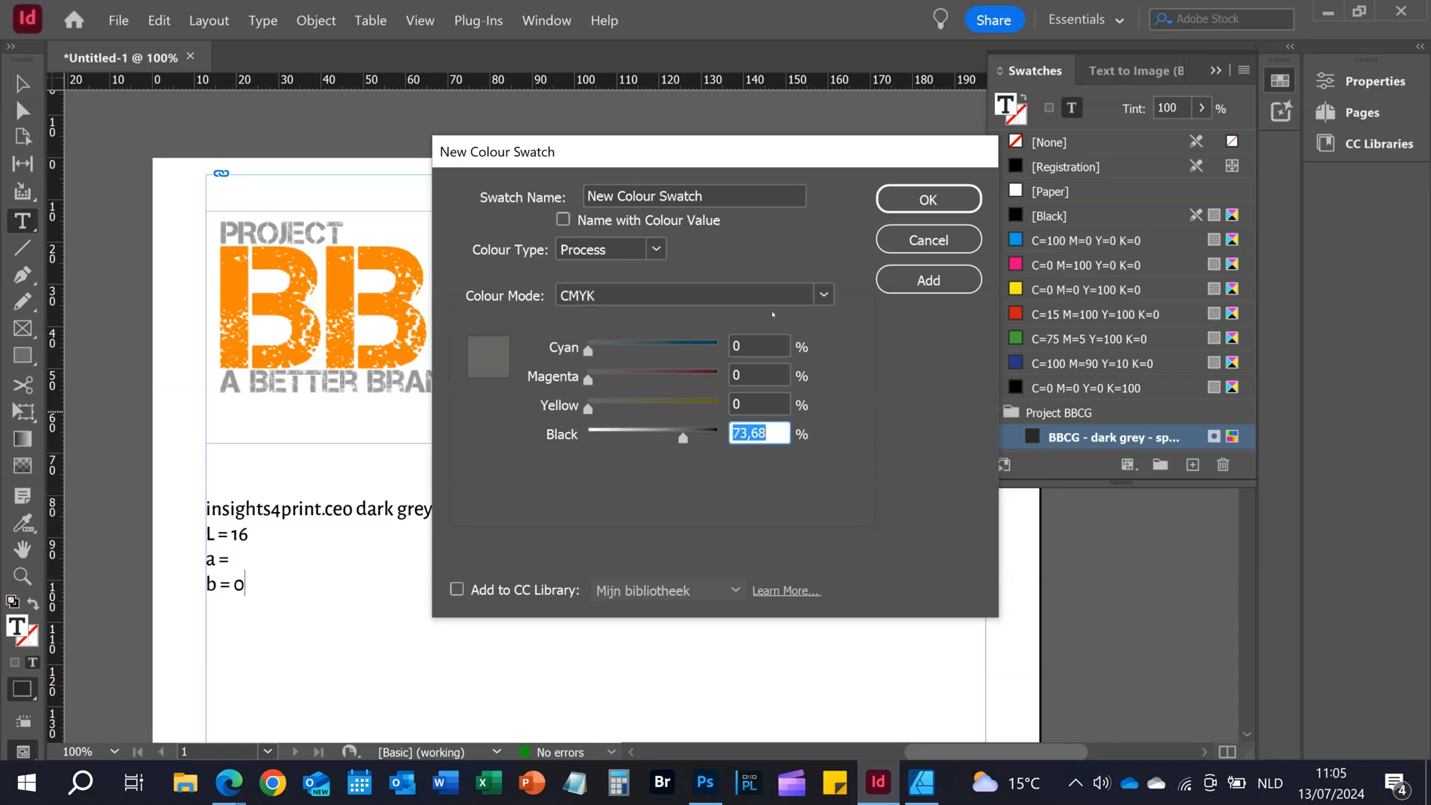
type("95")
- Name the process swatch "BBCG - dark grey - CMYK" and add it to the Project BBCG group
left_click(737, 195)
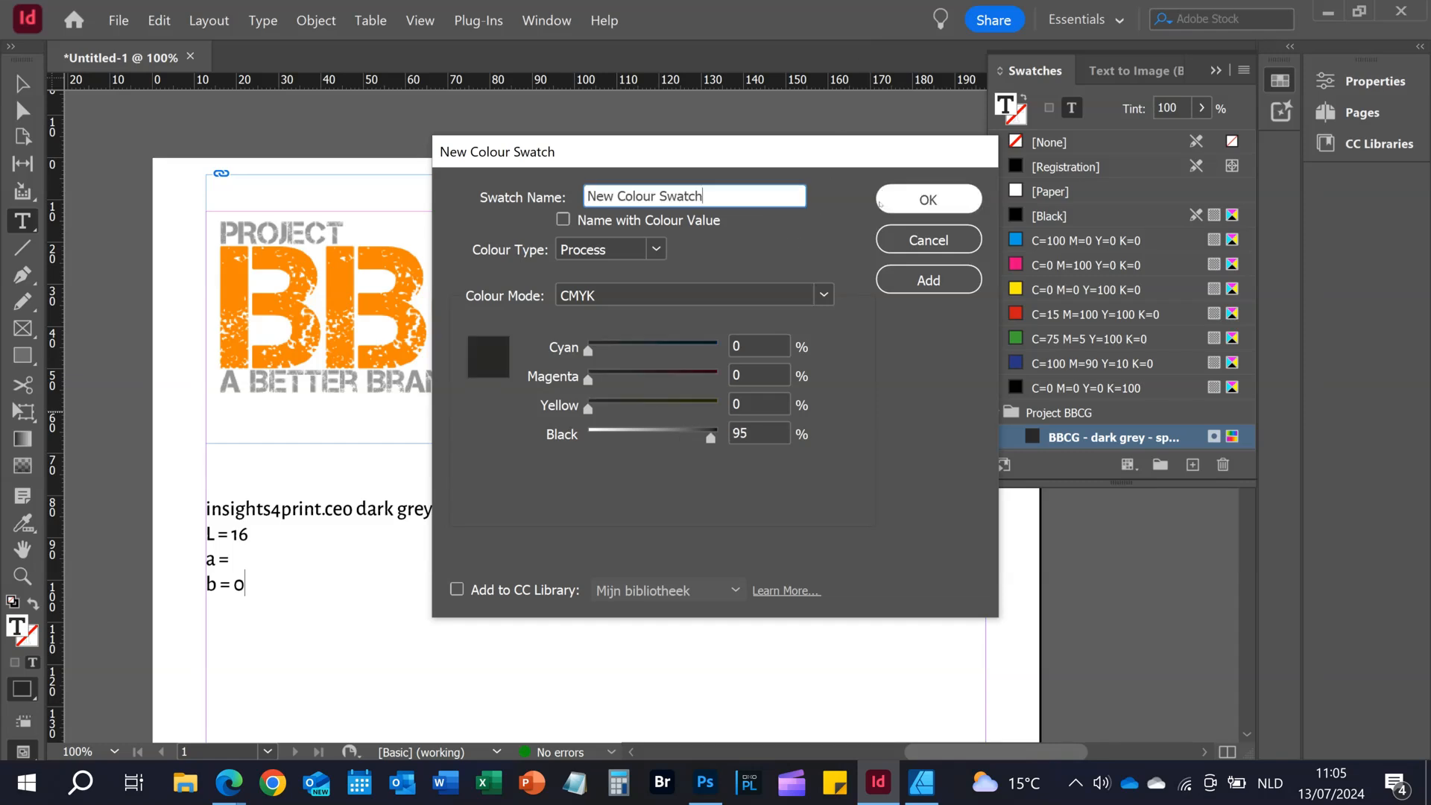
left_click_drag(720, 191, 410, 164)
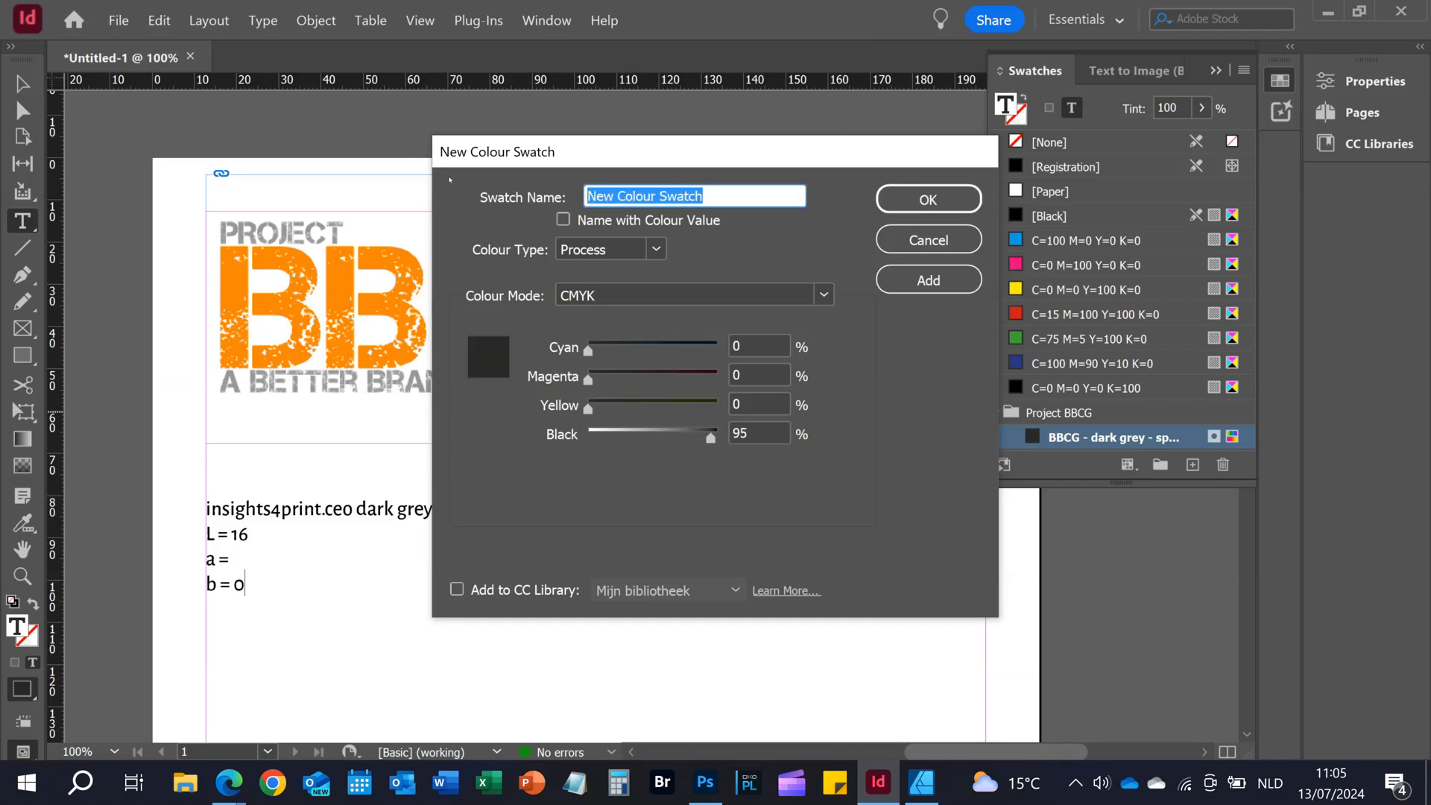
type("BBCG")
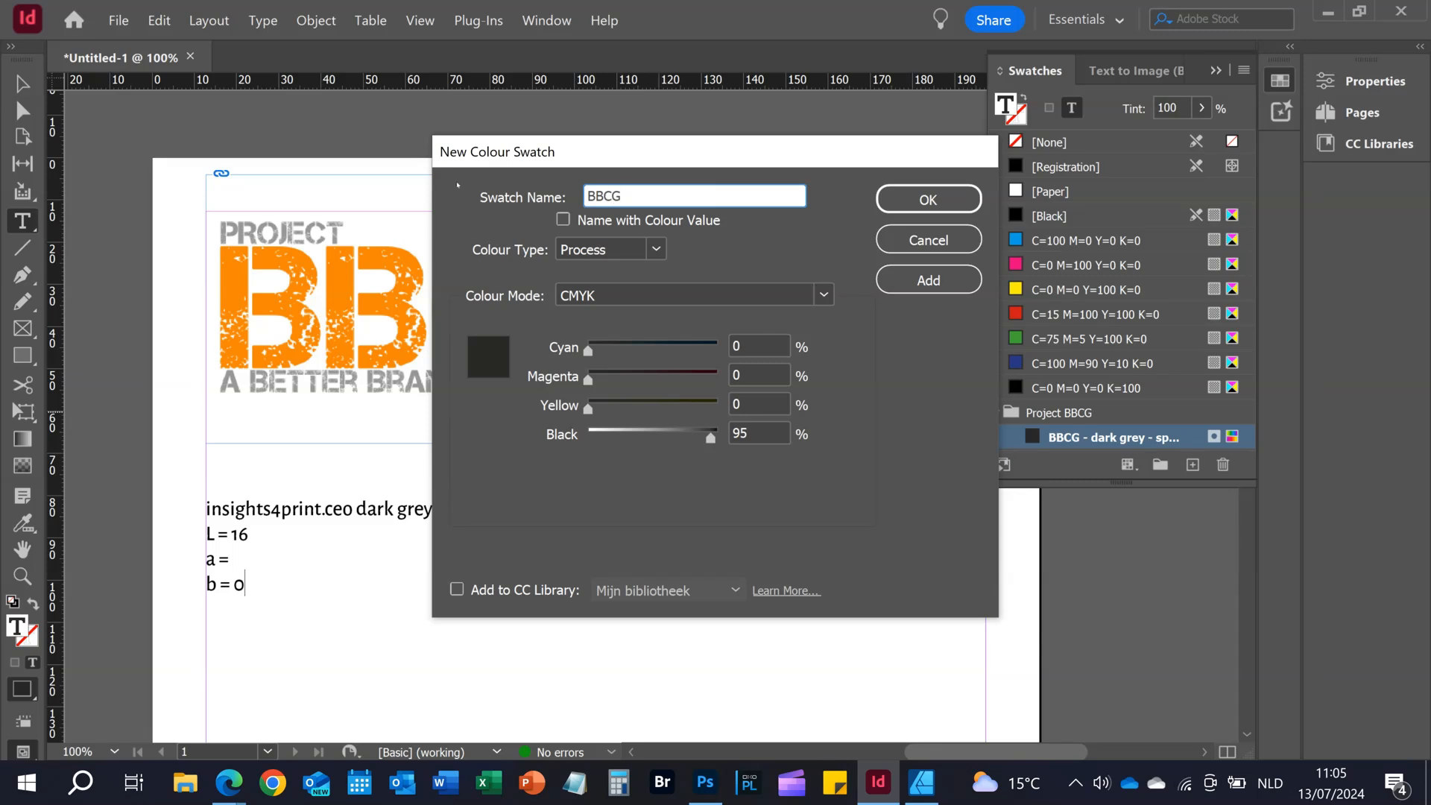
type(" - dark grey - CMYK")
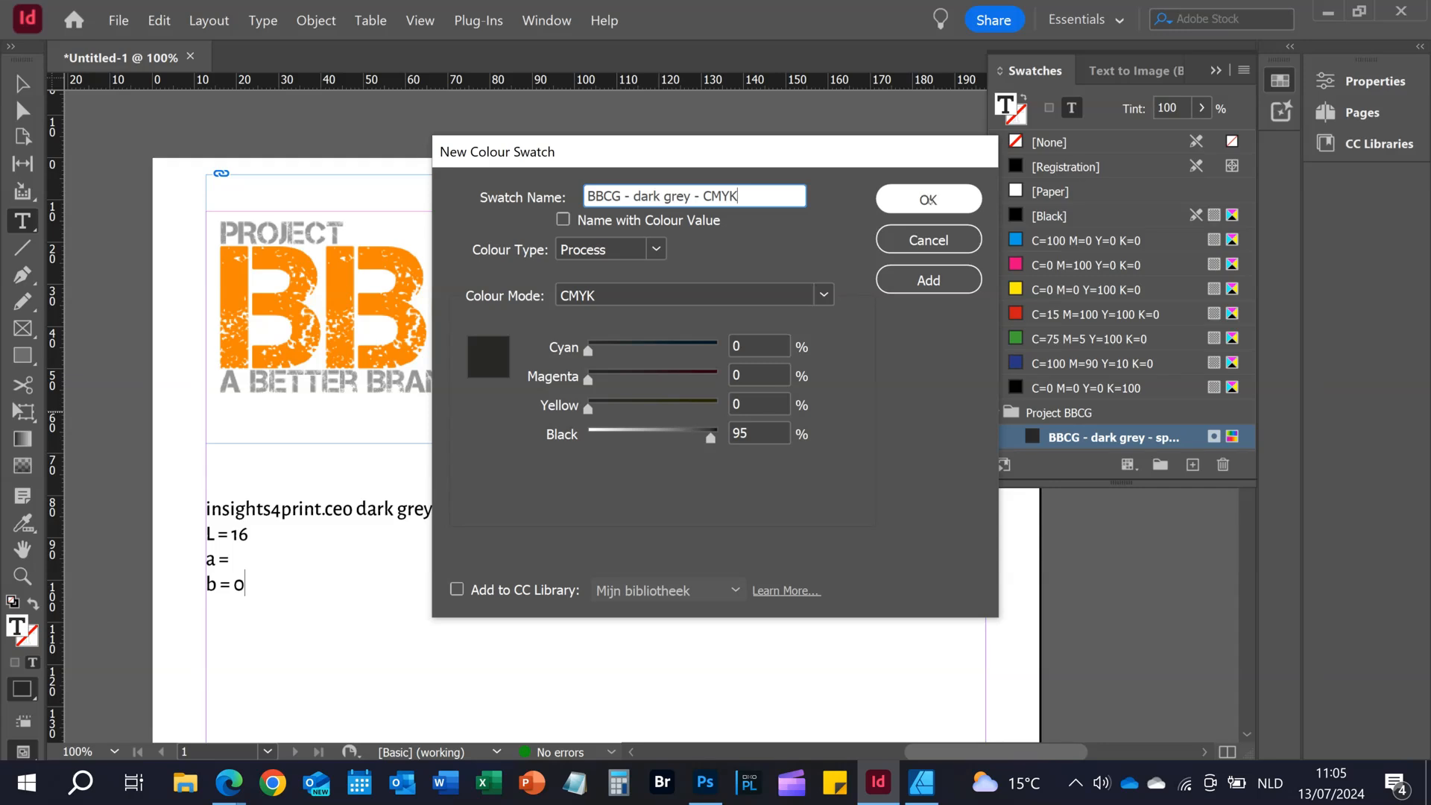
key("Return")
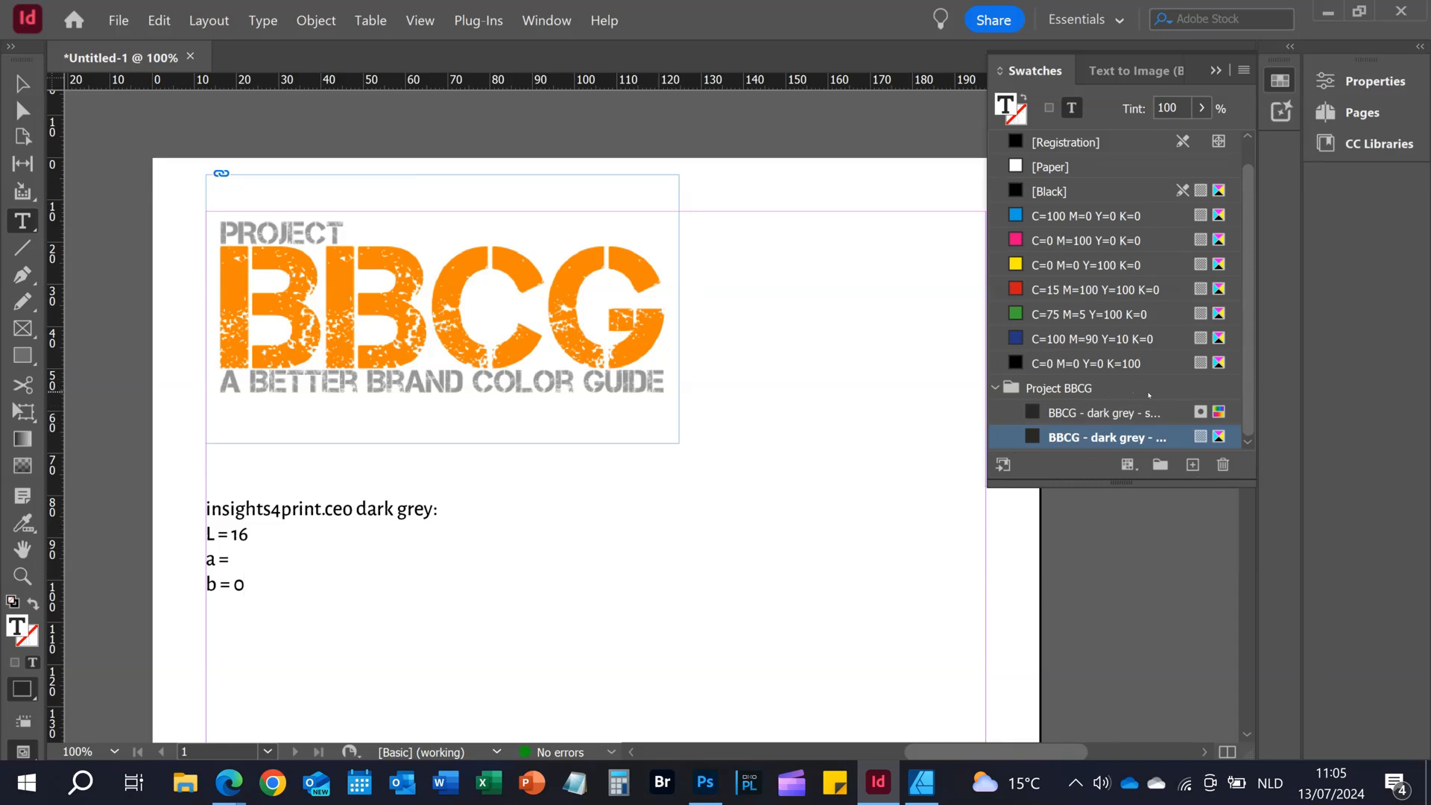
- Save the Project BBCG colour group as an Adobe Swatch Exchange file named "Project BBCG - ASE" in the 0000_BetterBrandColorGuides folder
left_click(1076, 389)
right_click(1076, 389)
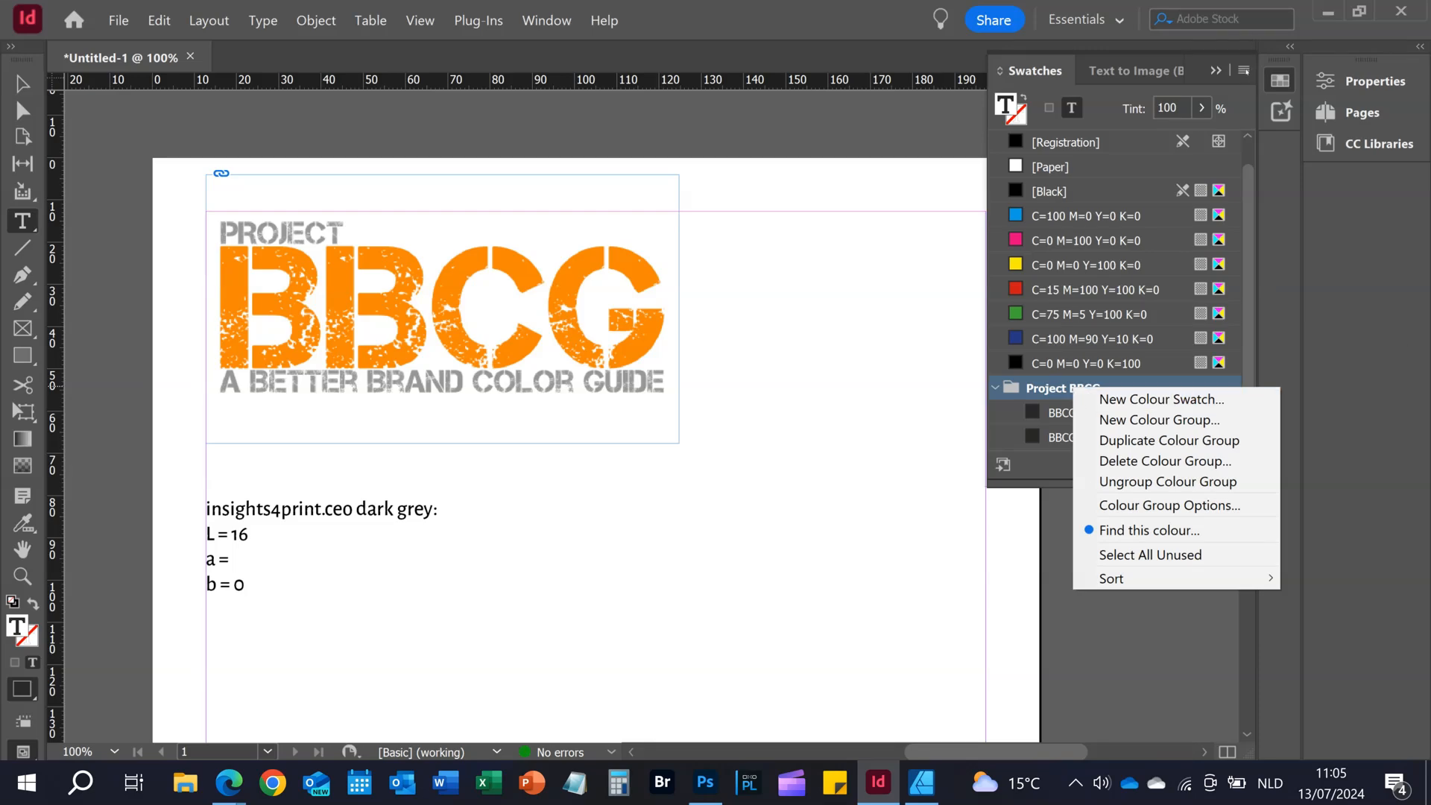
left_click(1244, 70)
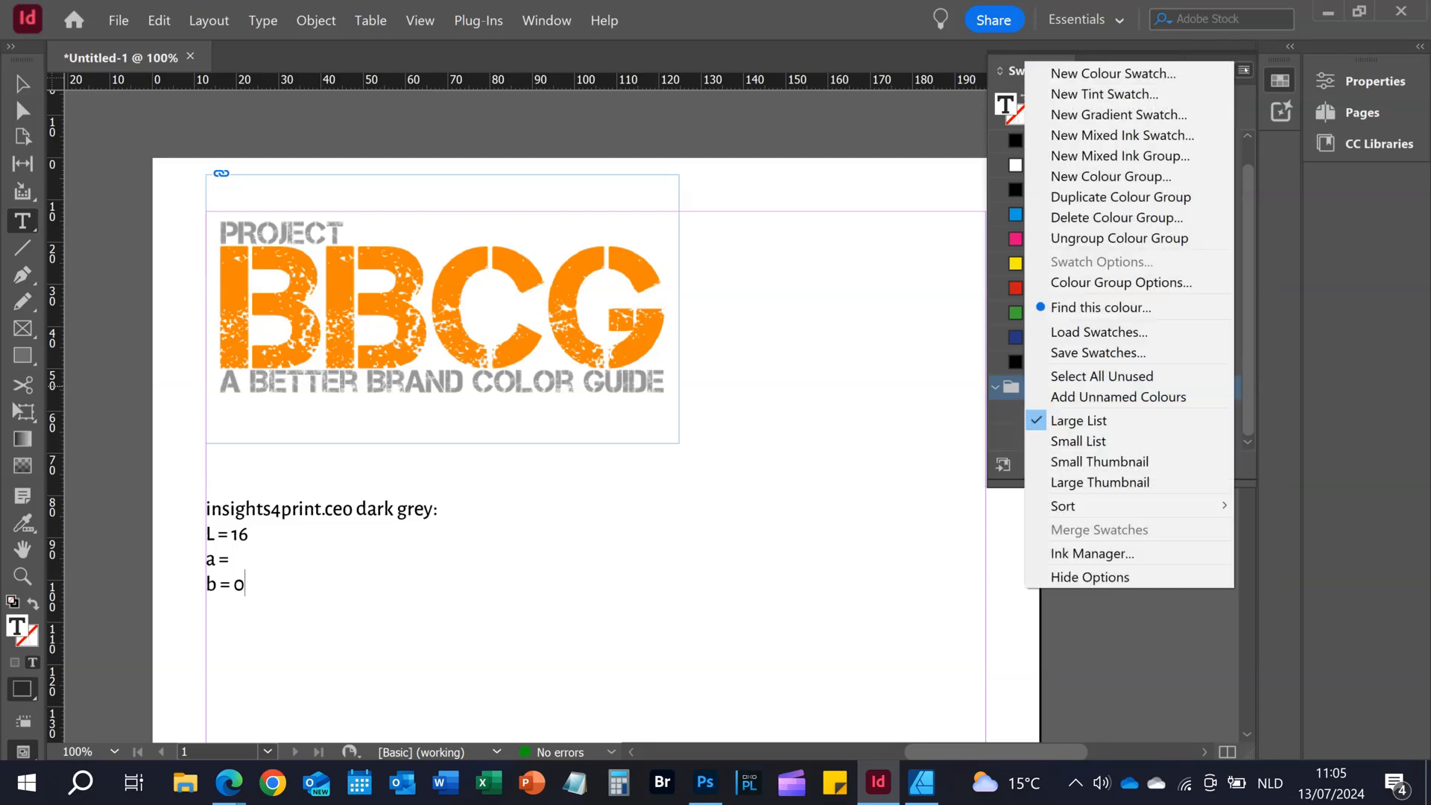
left_click(1131, 359)
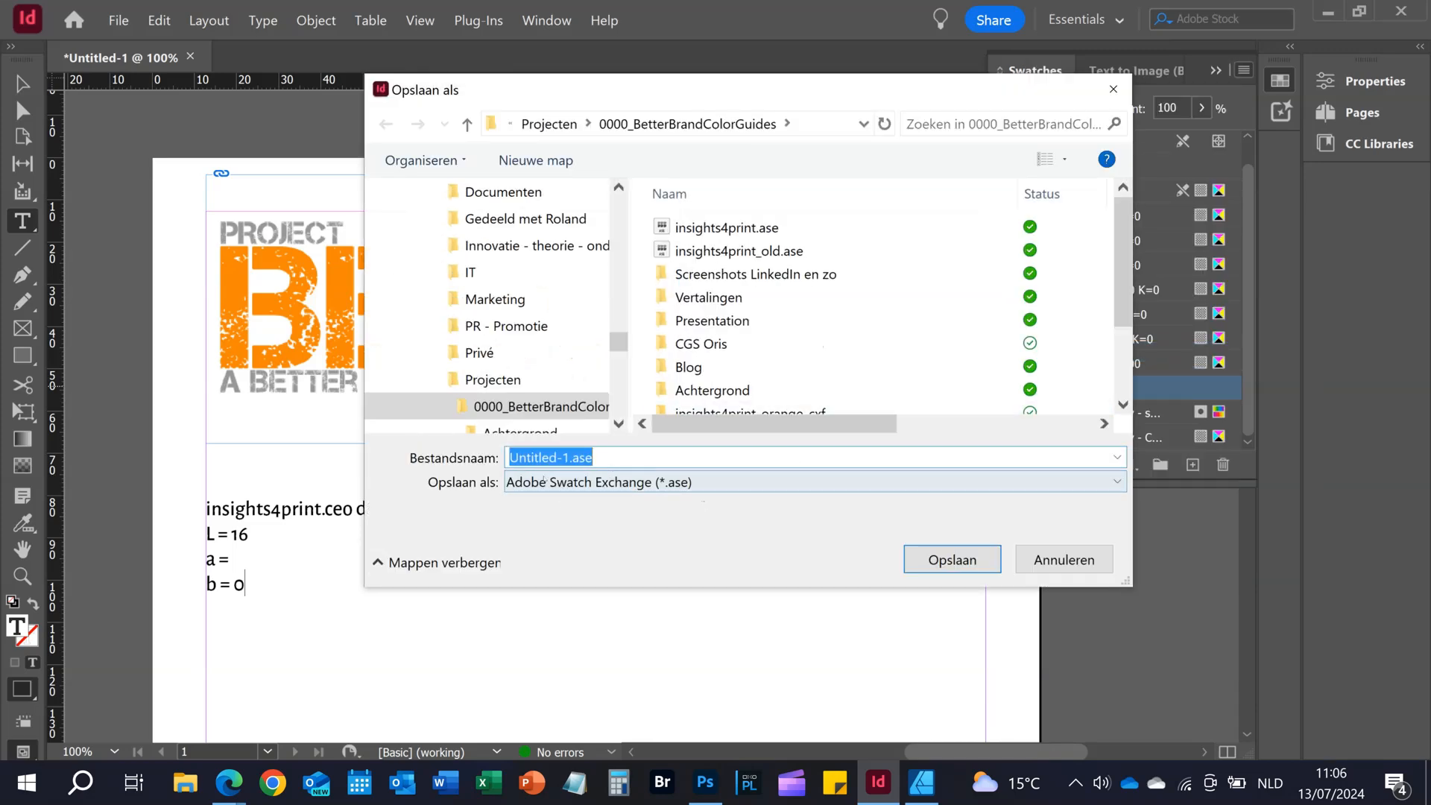
left_click(594, 485)
left_click(573, 501)
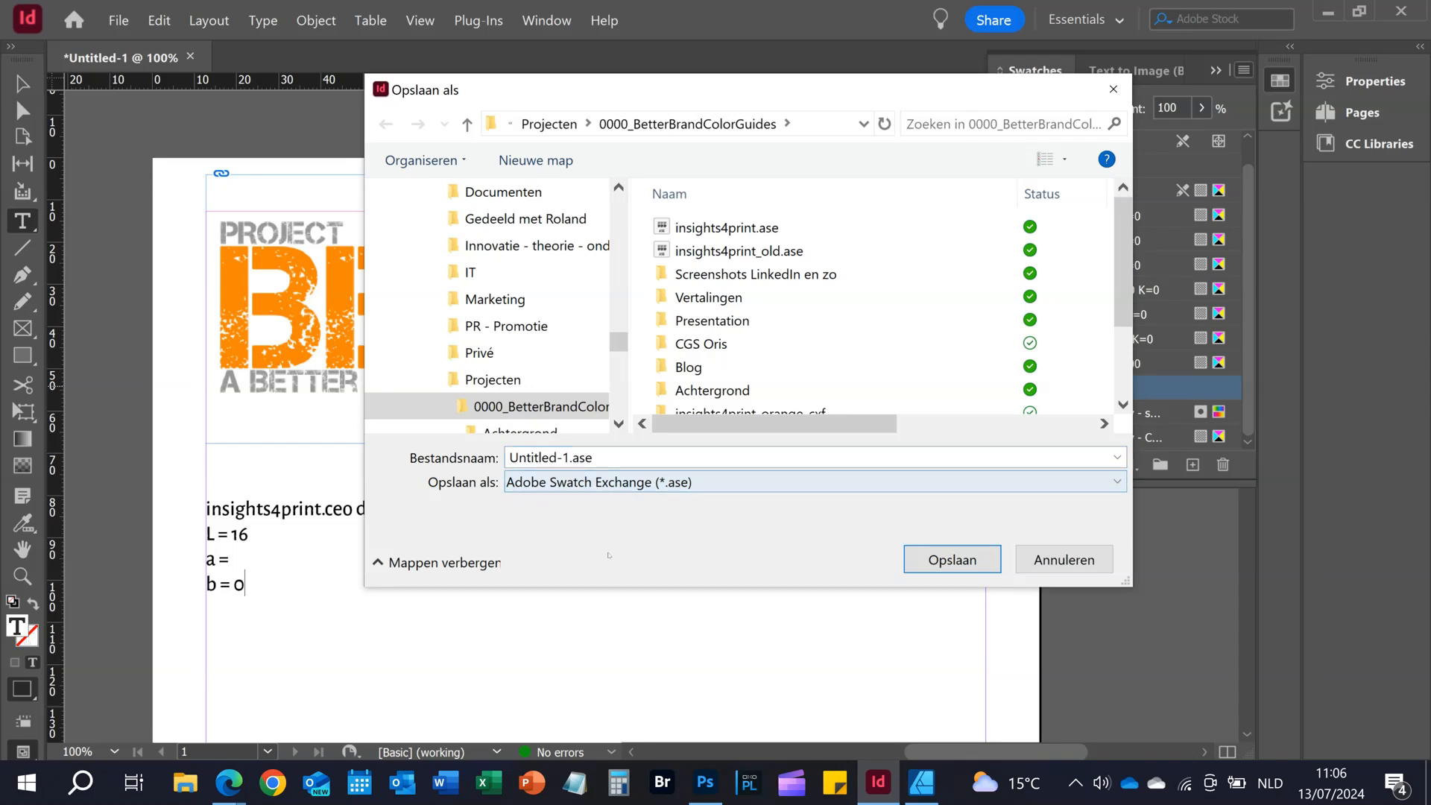
left_click(620, 455)
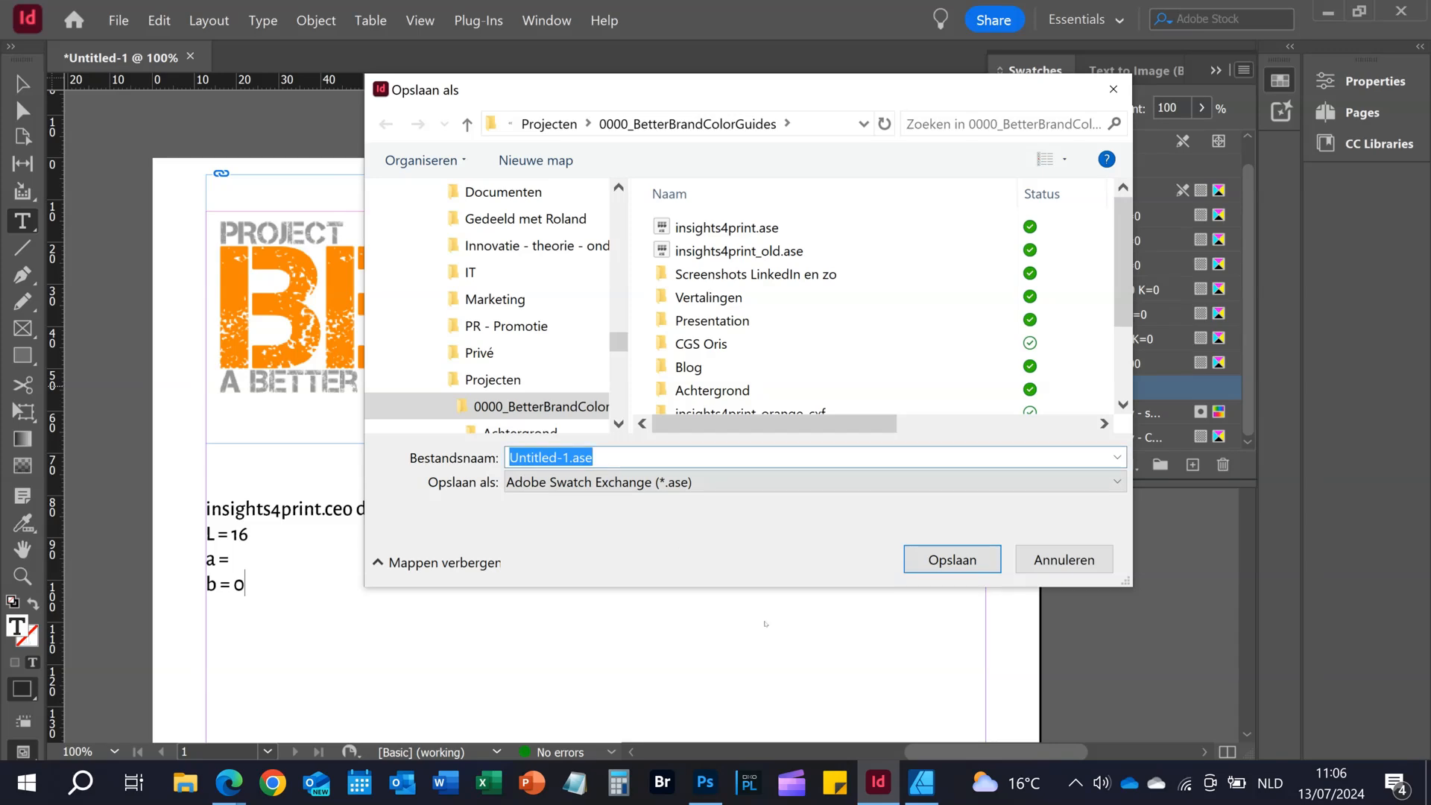
type("Project B")
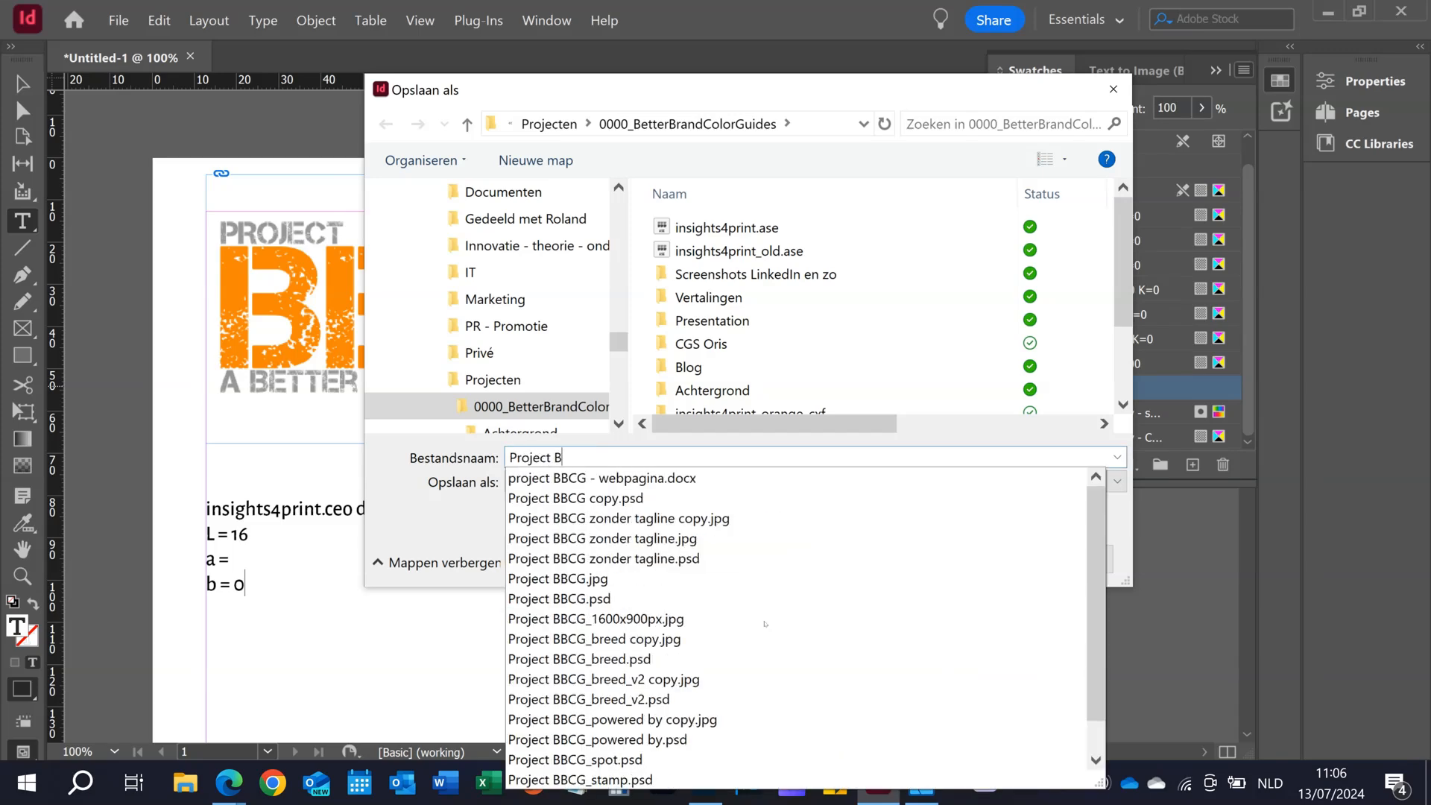
type("BCG - ASE")
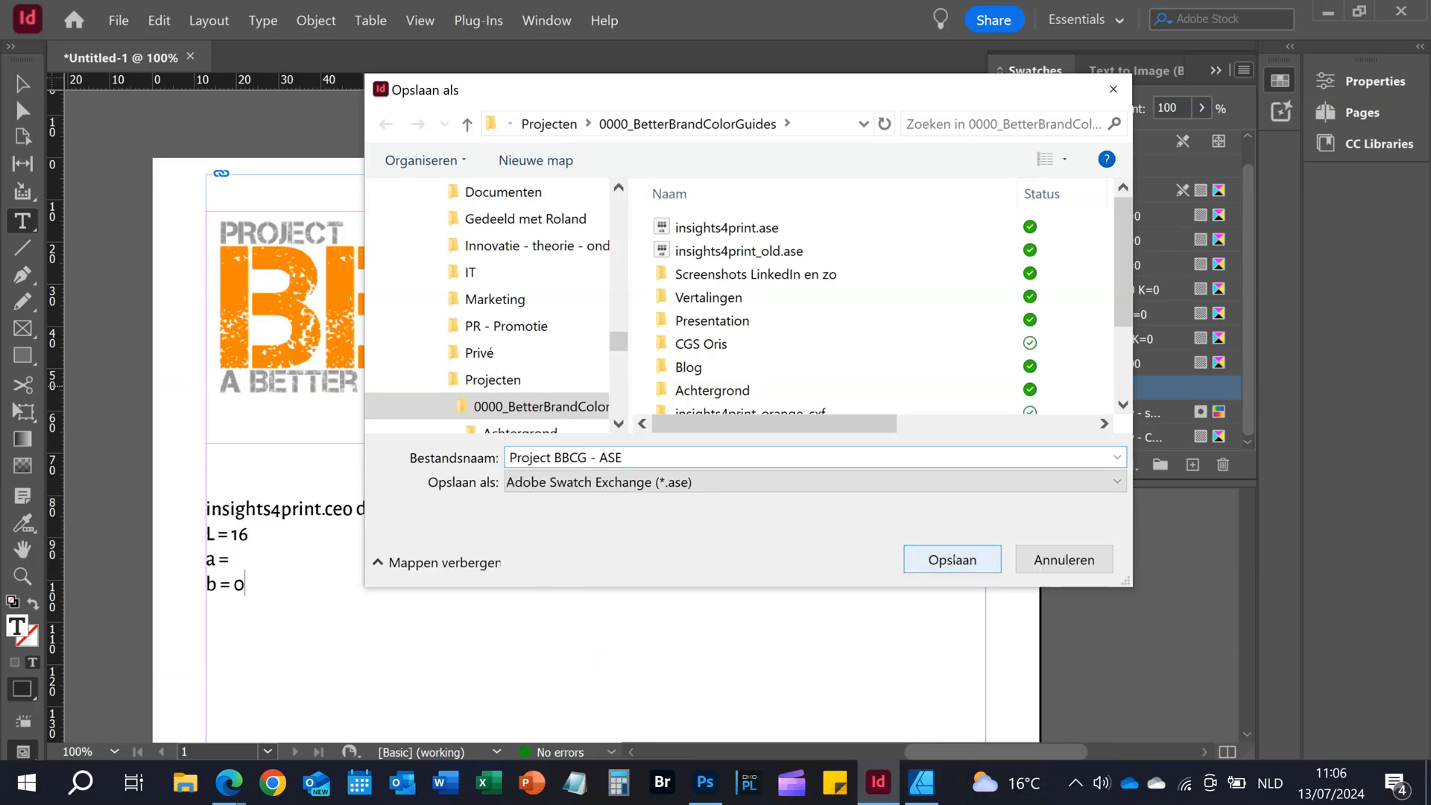
left_click(950, 565)
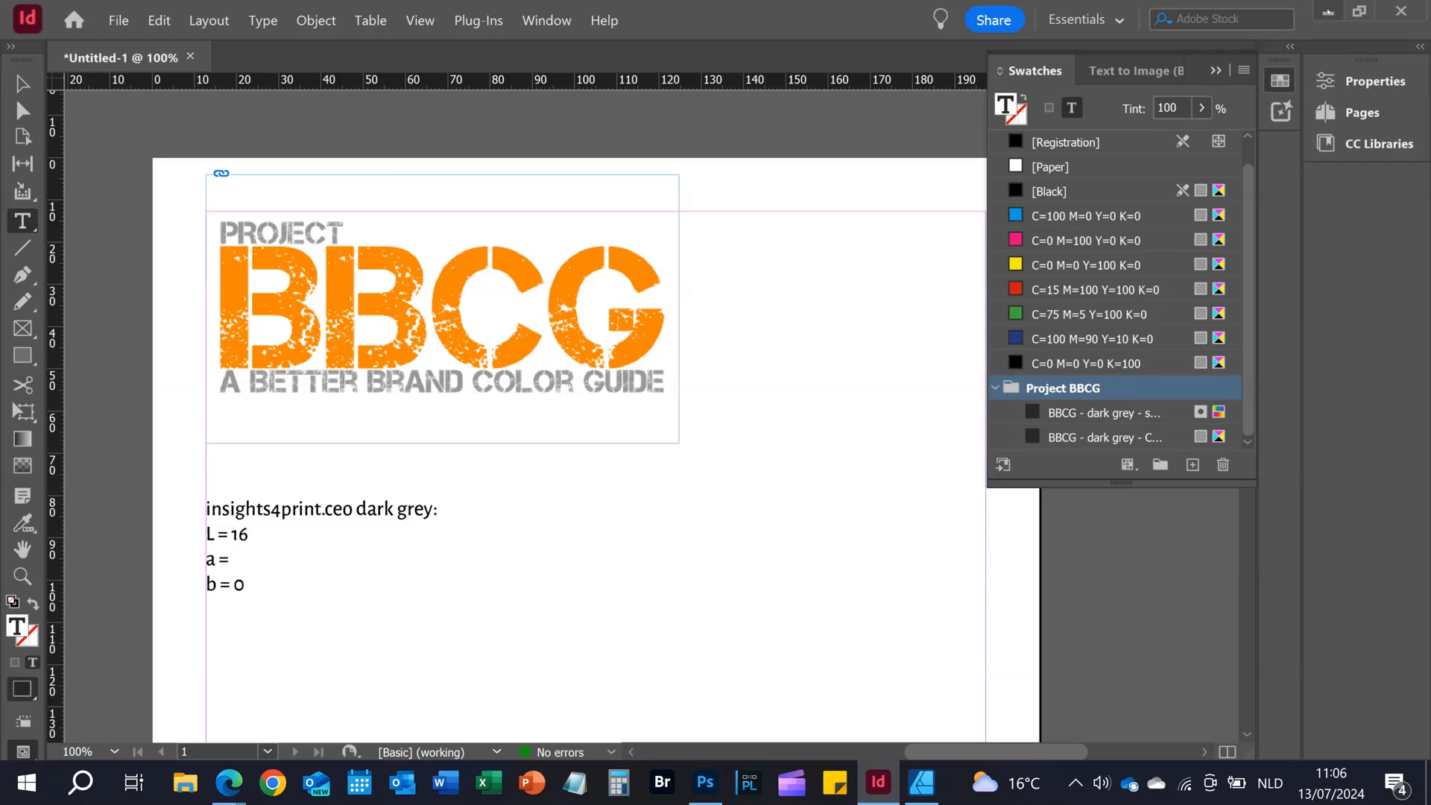
- Minimise the open design programs, switch to Photoshop and display its swatches
left_click(1328, 12)
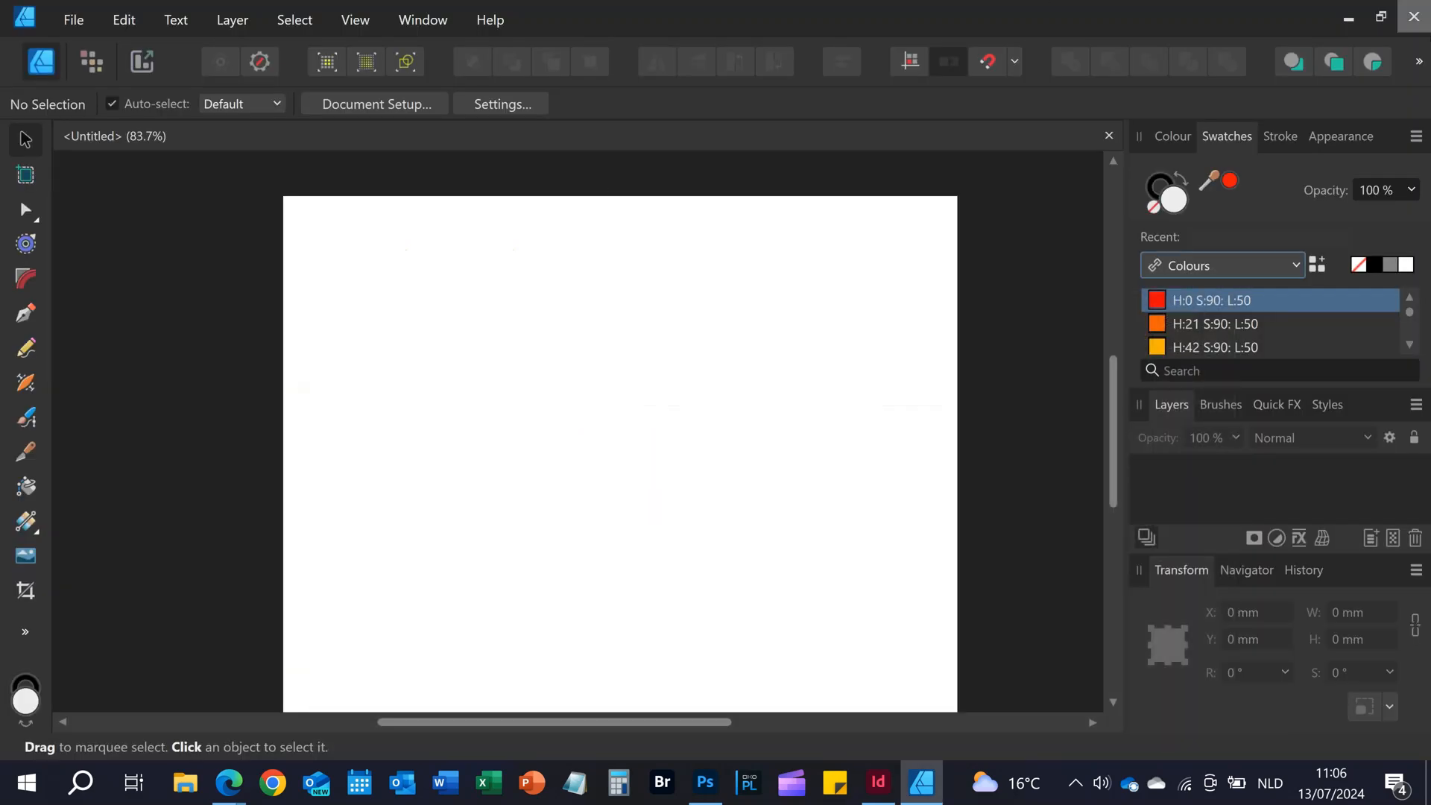
left_click(1348, 17)
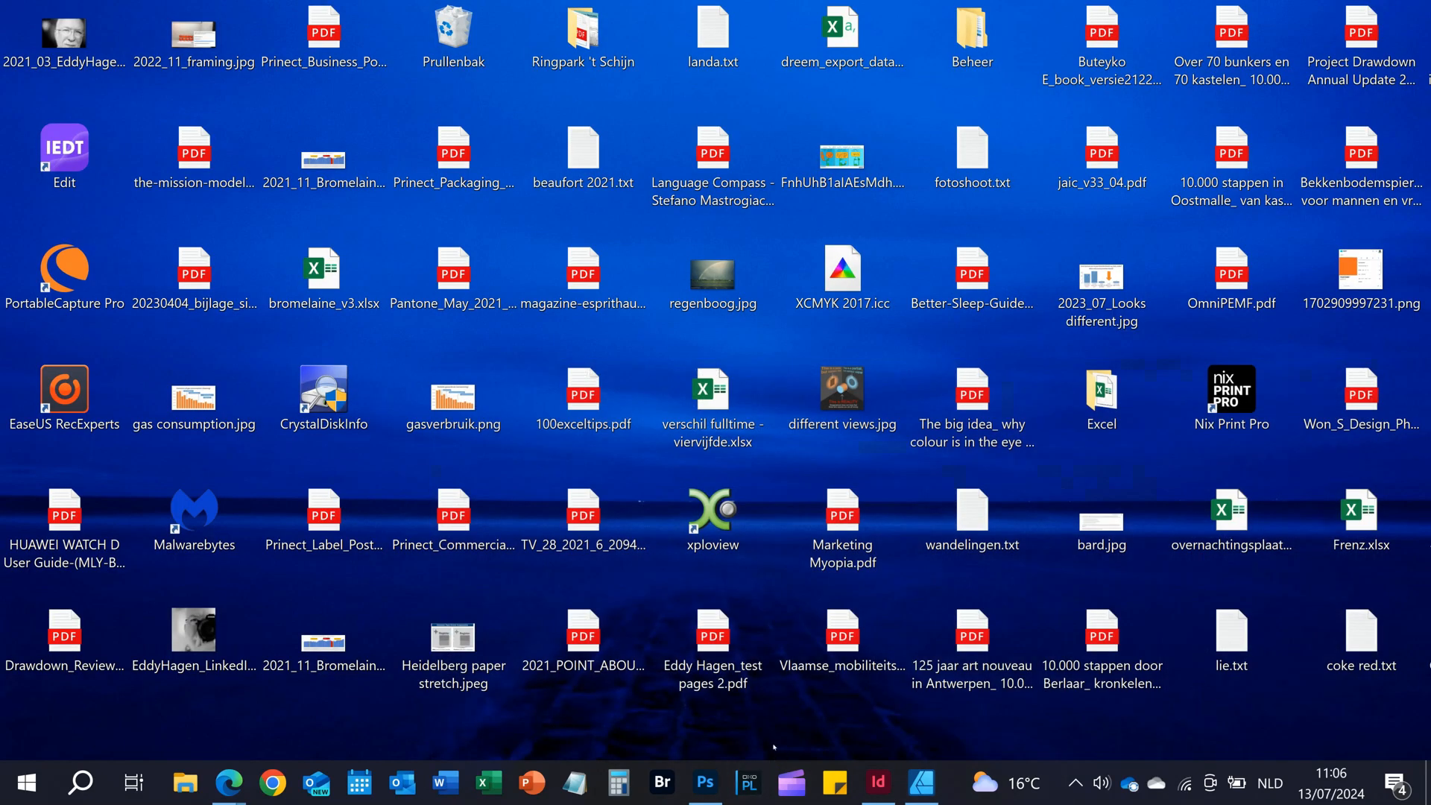
left_click(704, 782)
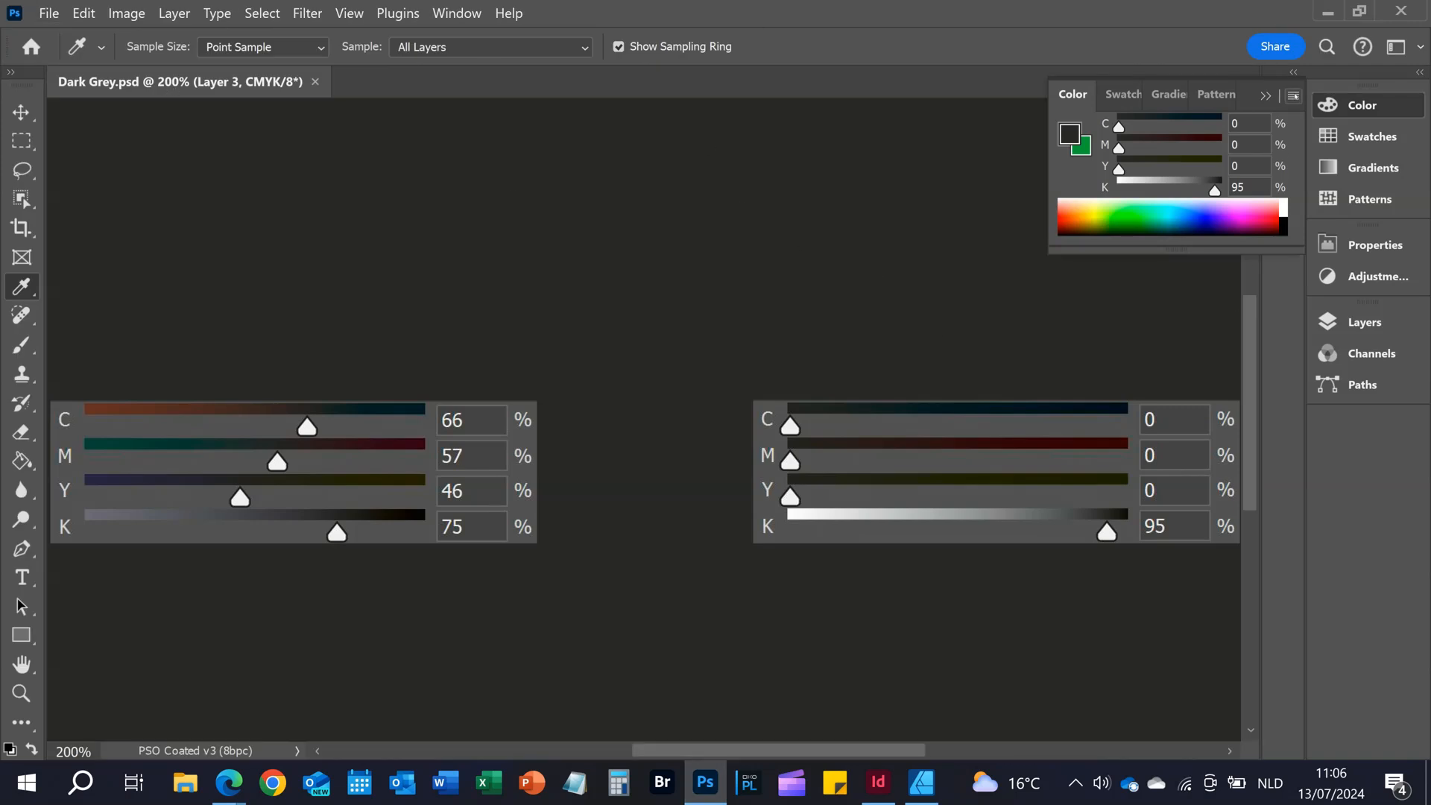
left_click(1121, 94)
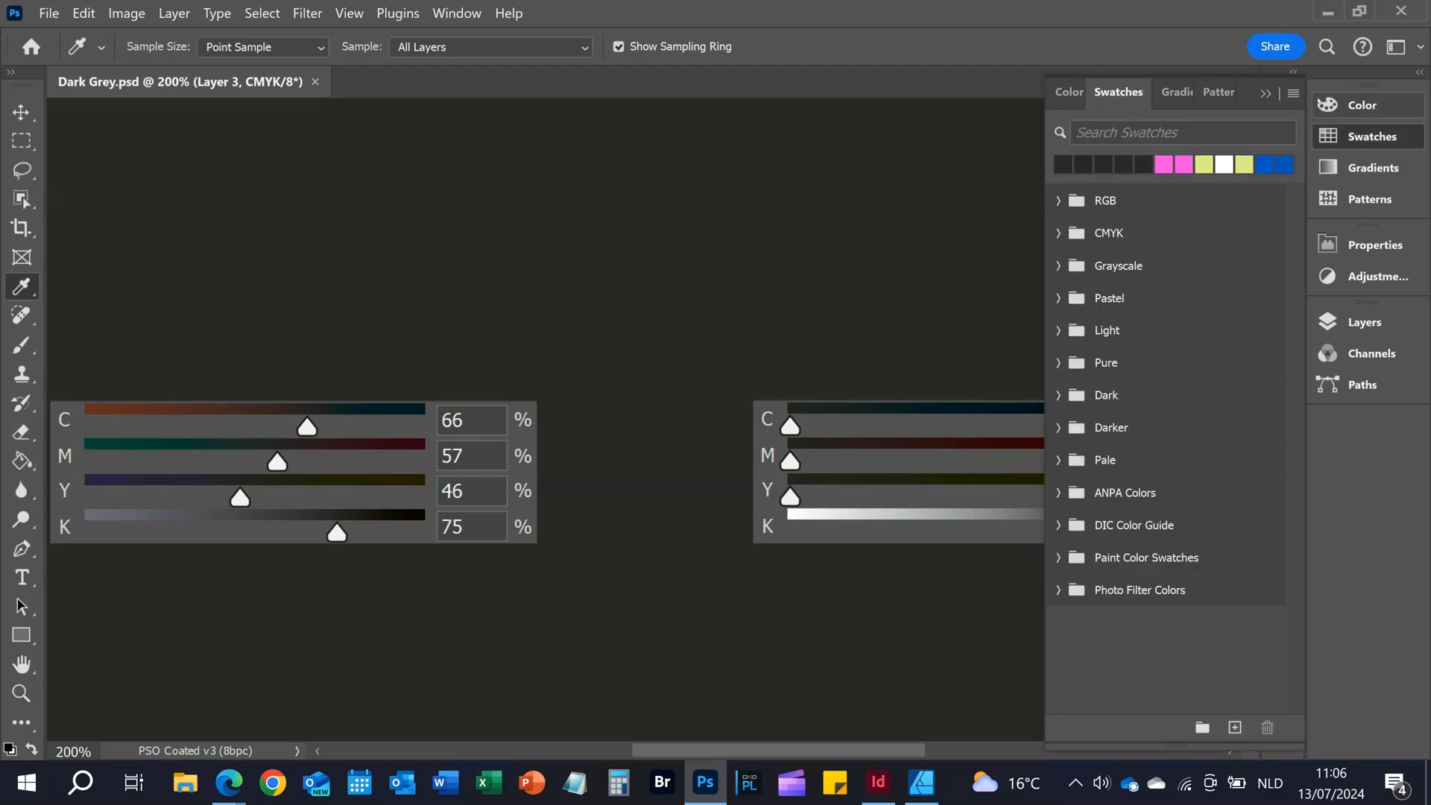
- Import the Swatch Exchange file Project BBCG - ASE.ase from the 0000_BetterBrandColorGuides folder and expand its swatch group
left_click(1294, 93)
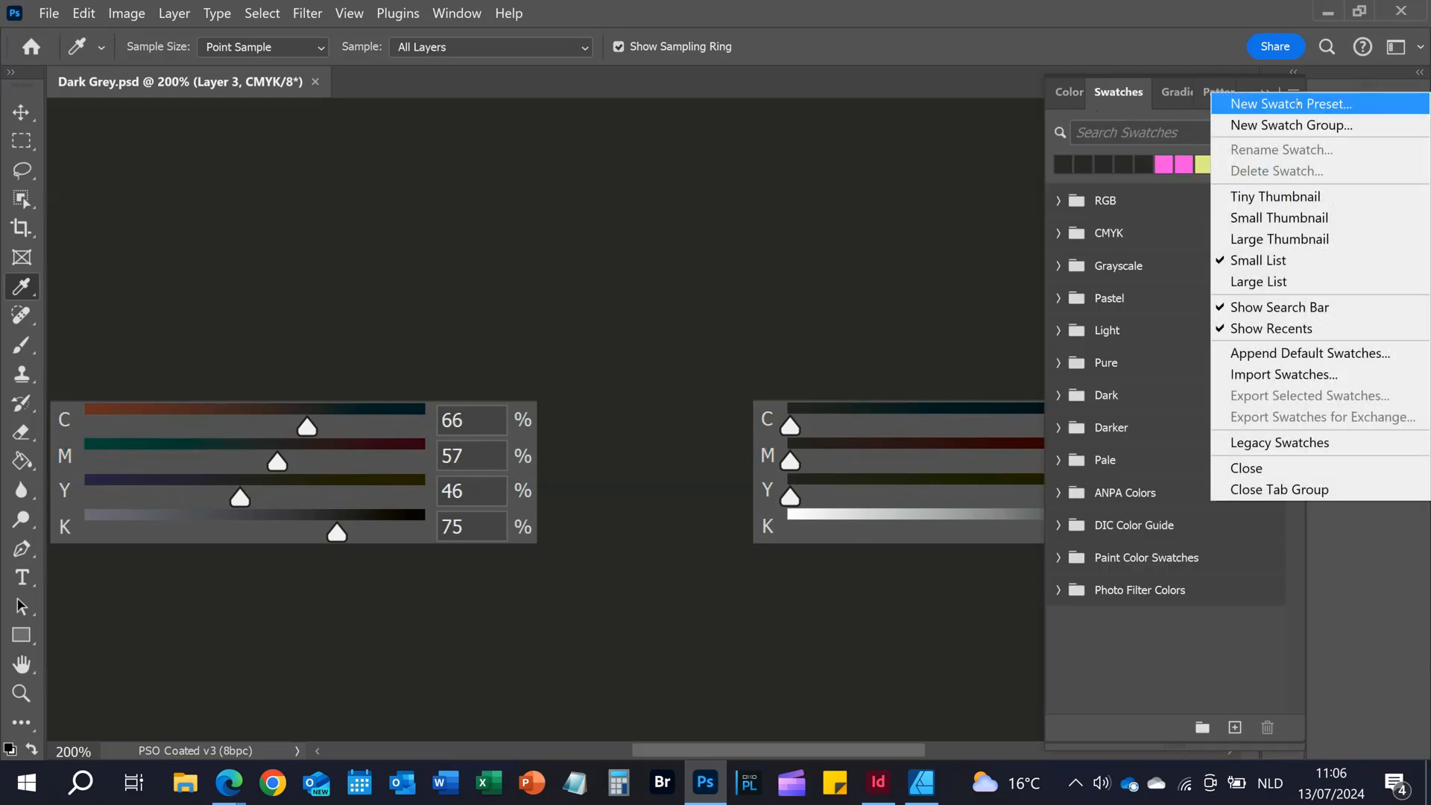
left_click(1313, 375)
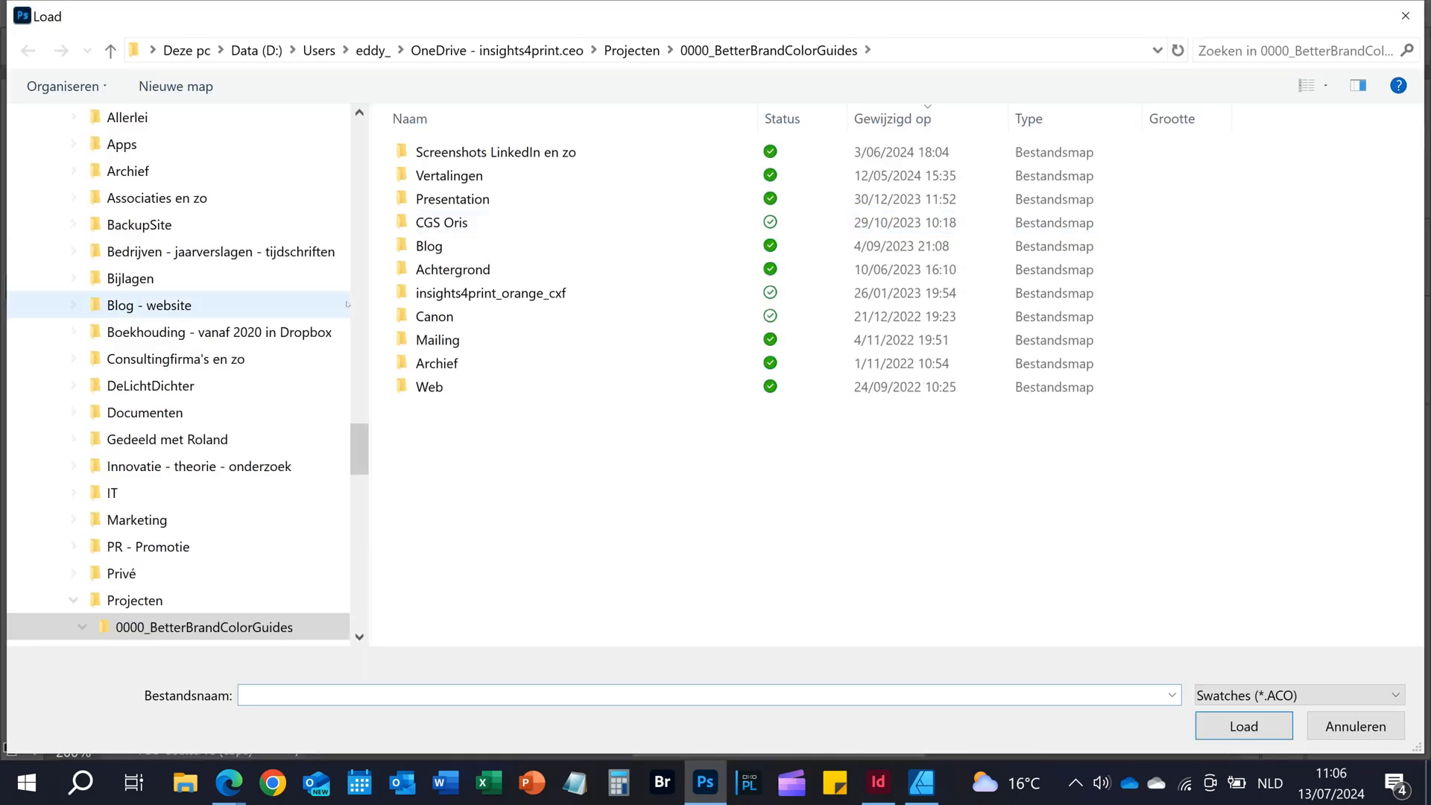
left_click(360, 135)
left_click(360, 135)
left_click(360, 135)
left_click(360, 135)
left_click(360, 135)
left_click(360, 135)
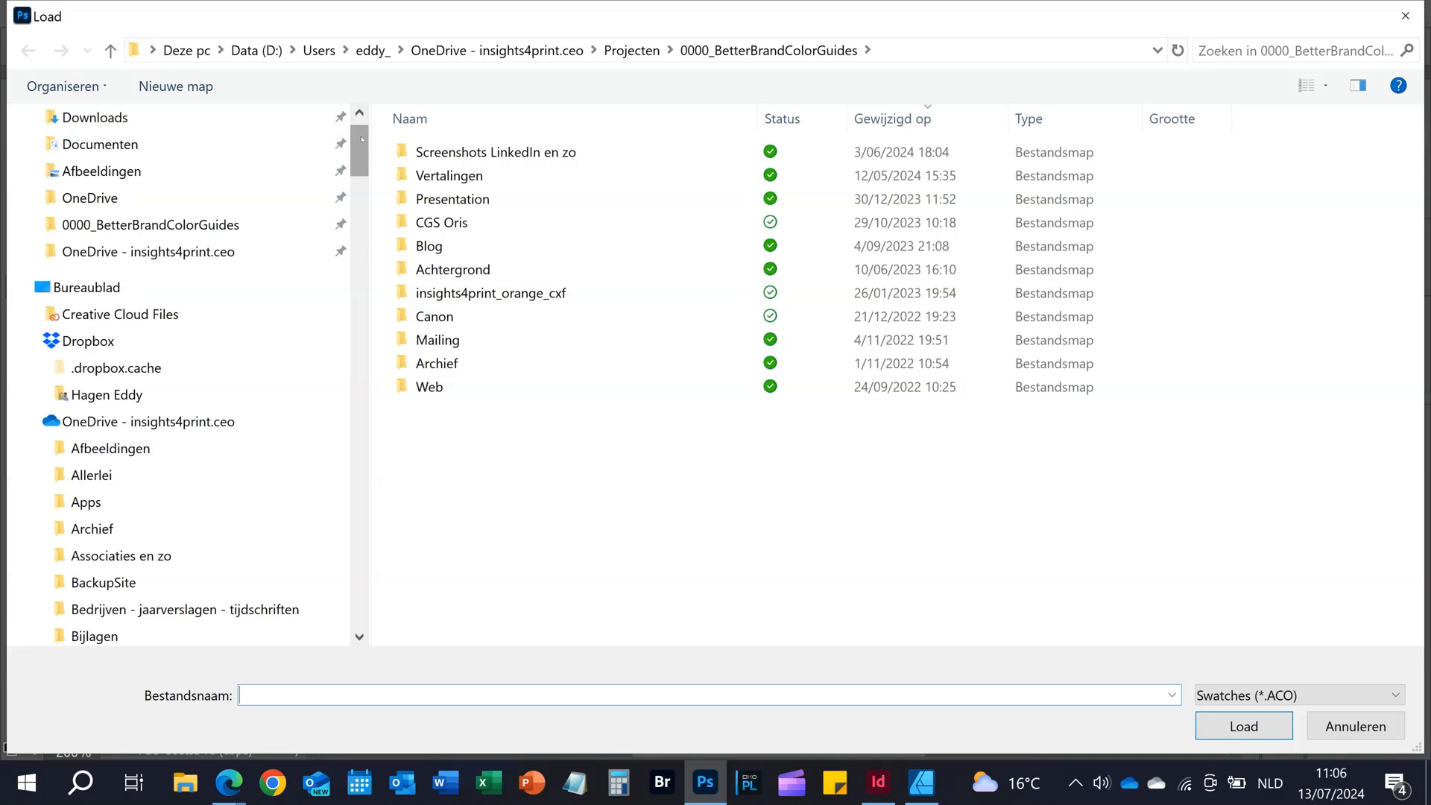
left_click(150, 224)
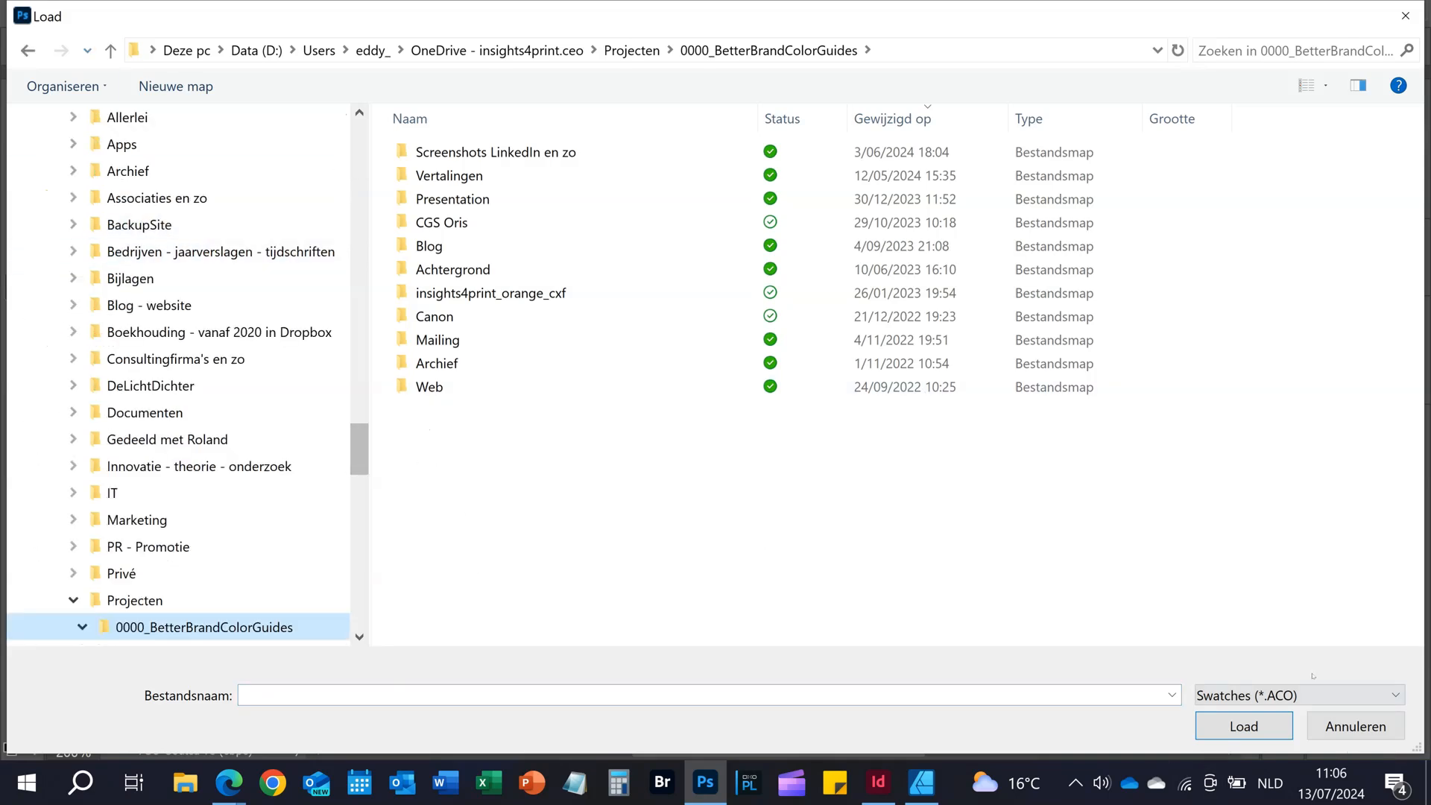
left_click(1385, 694)
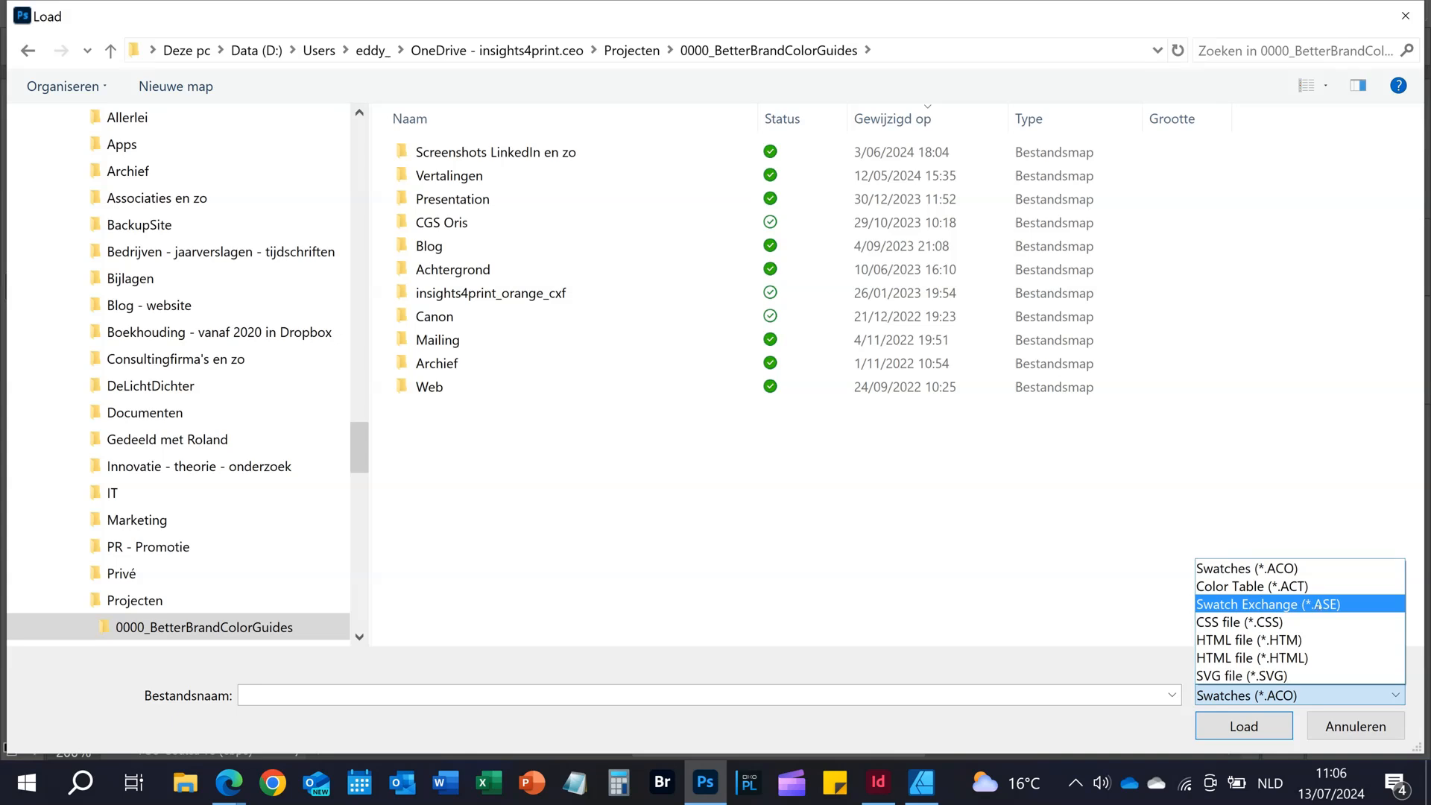
left_click(1319, 605)
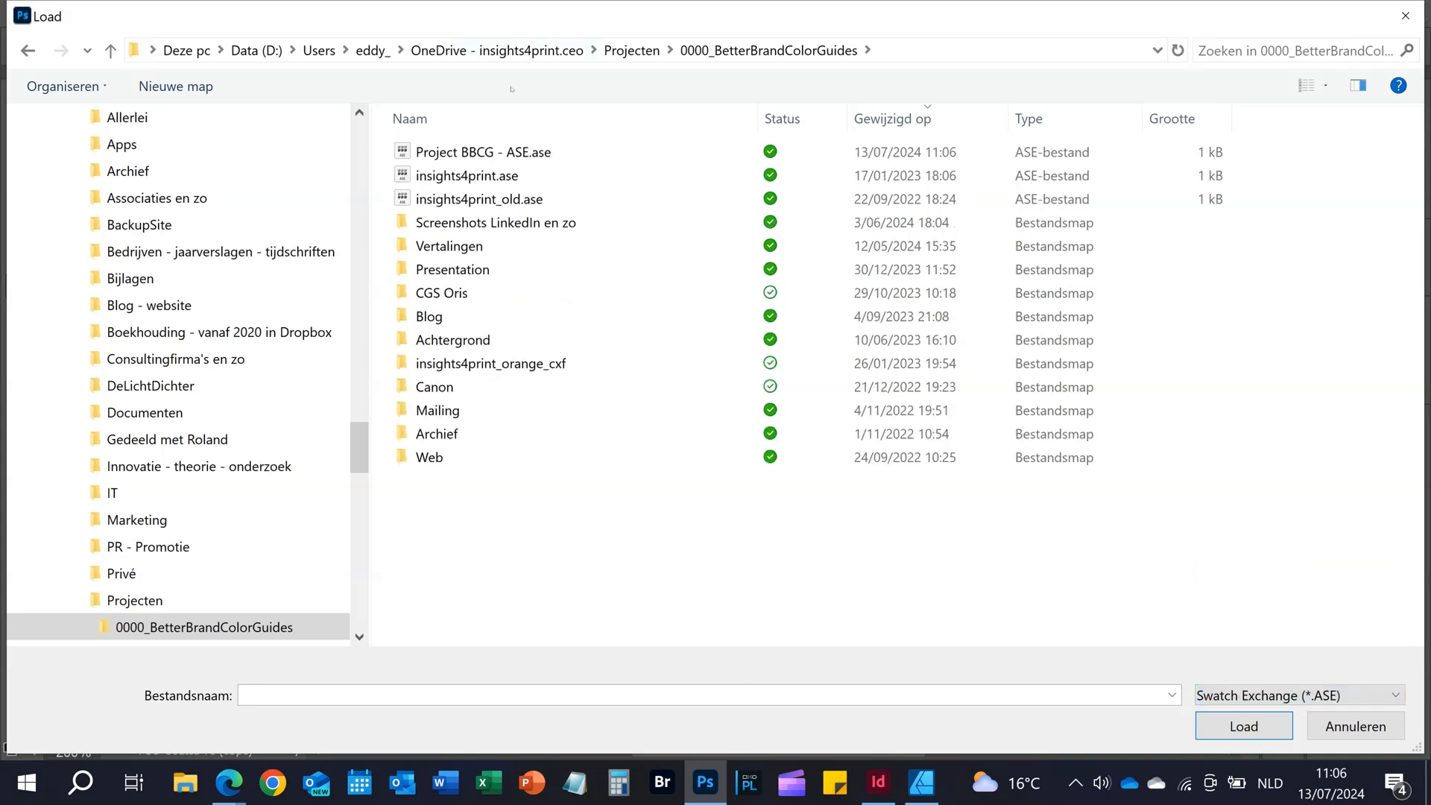
left_click(514, 152)
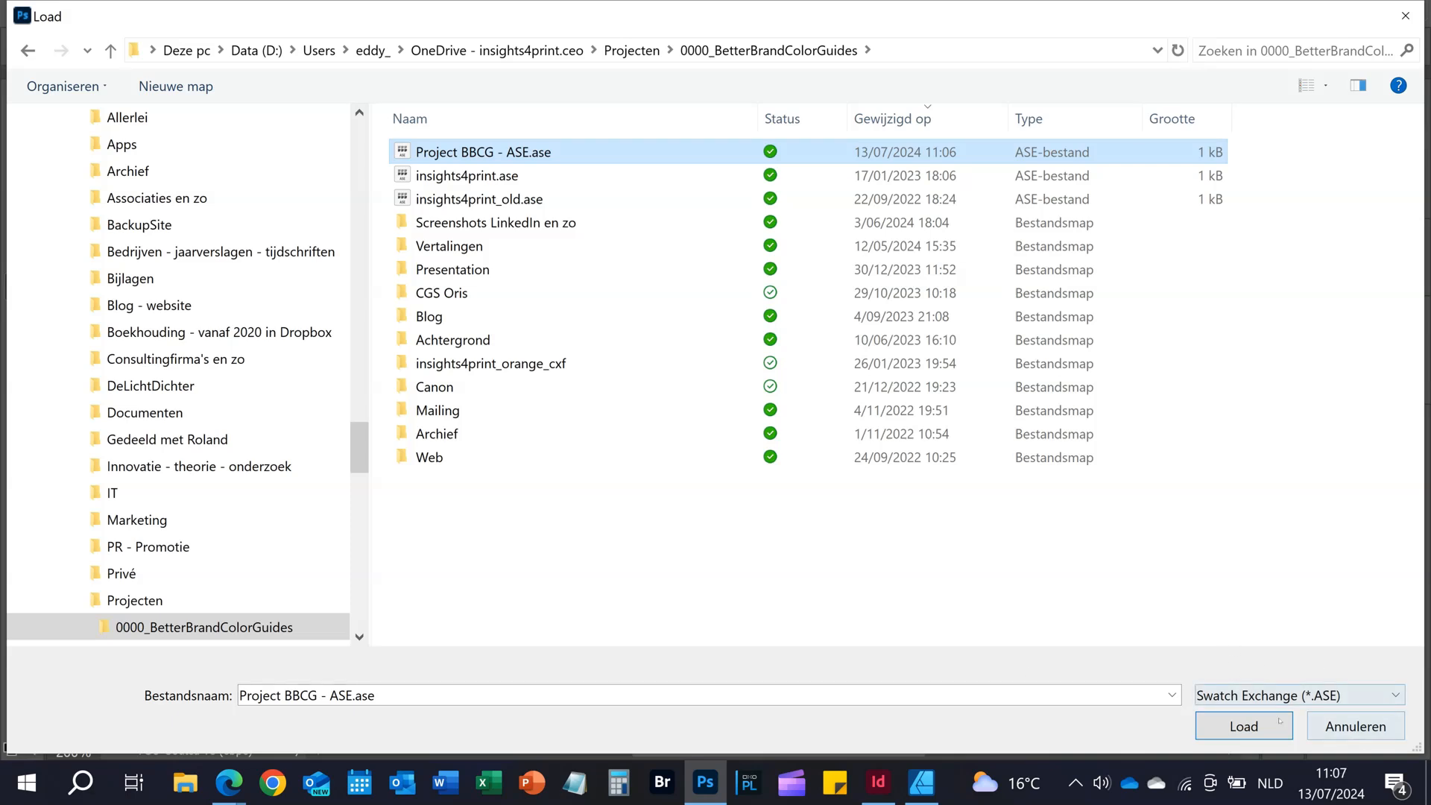
left_click(1252, 727)
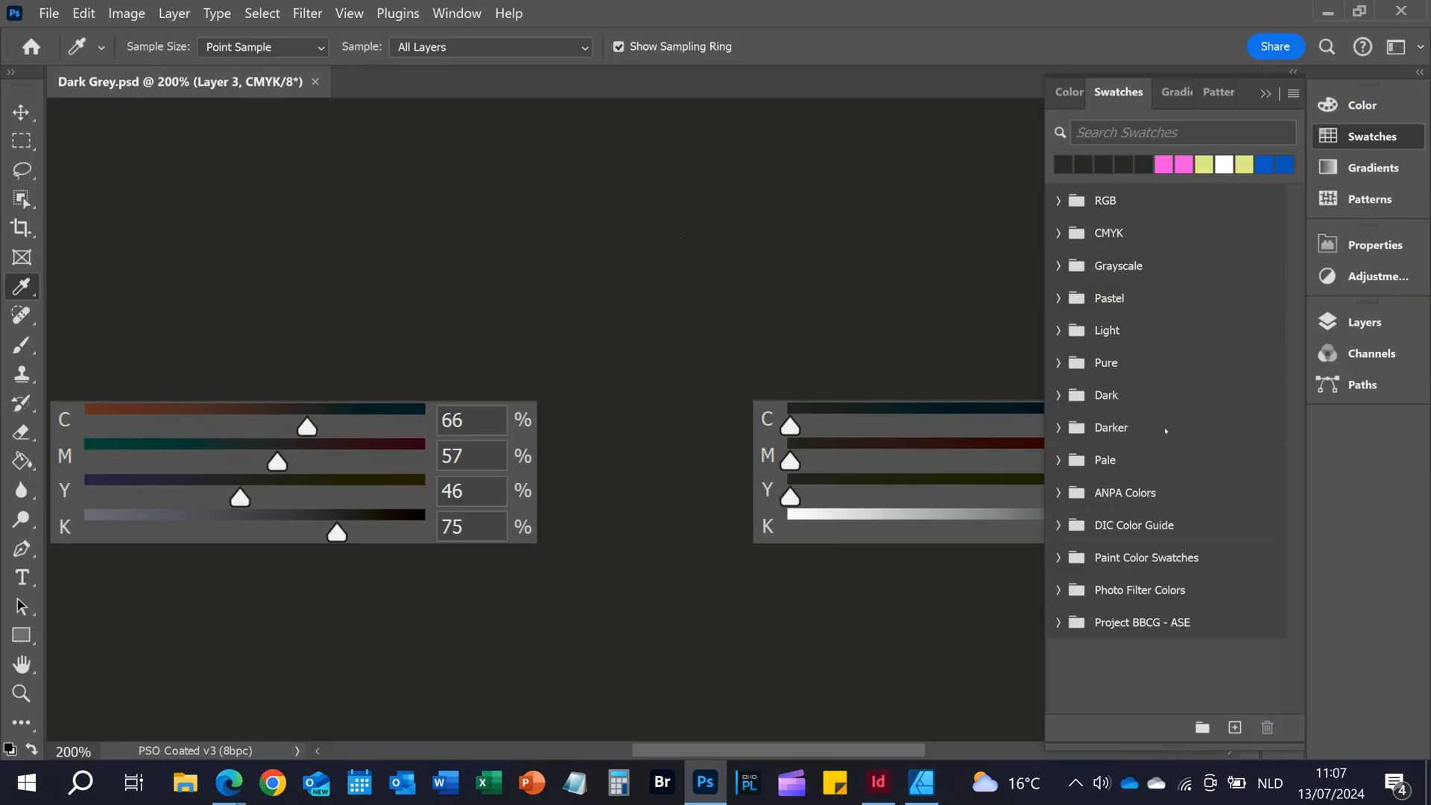
left_click(1059, 622)
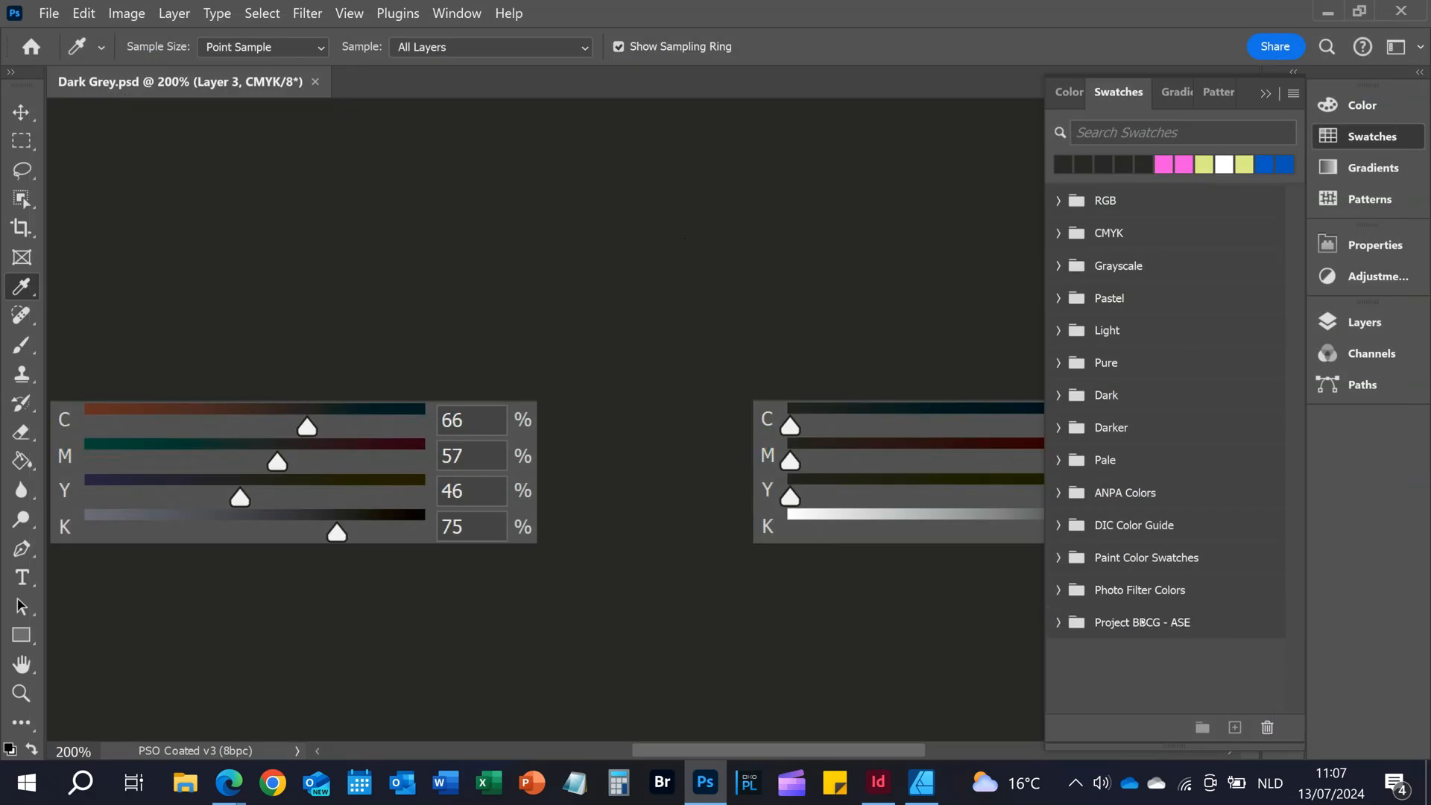
left_click(1056, 622)
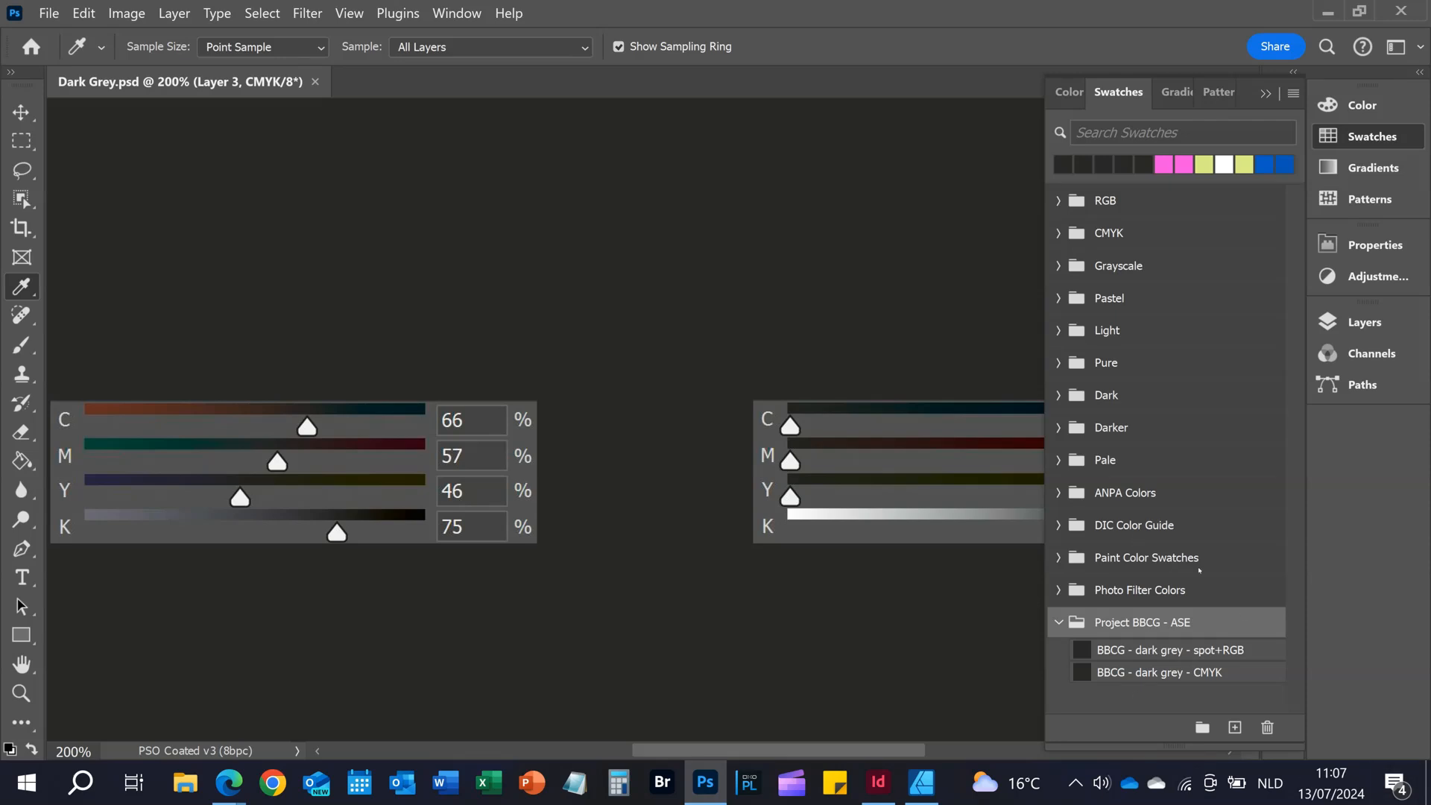
- Import the Swatch Exchange file insights4print.ase from the same folder and expand its group to view all its swatches
left_click(1293, 94)
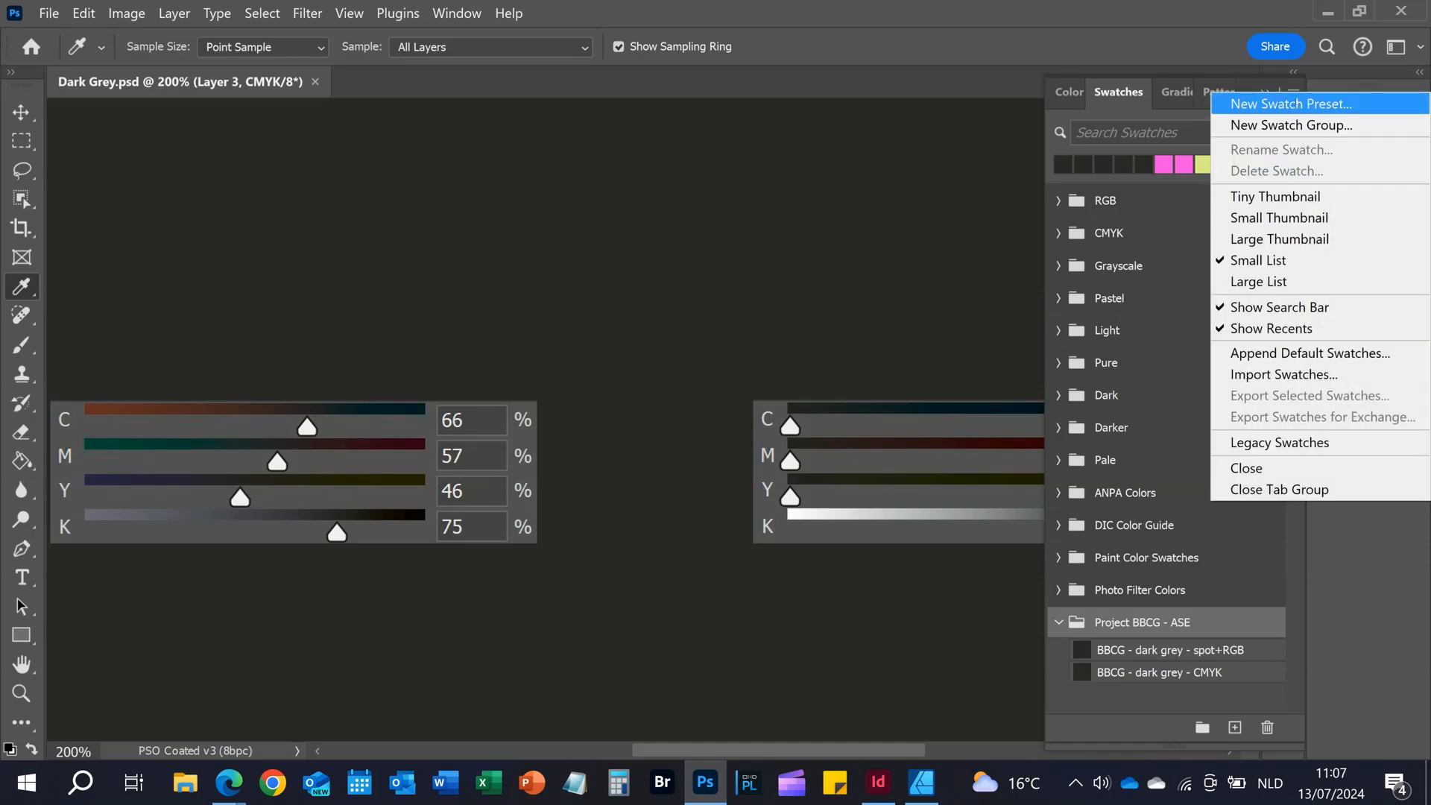
left_click(1310, 374)
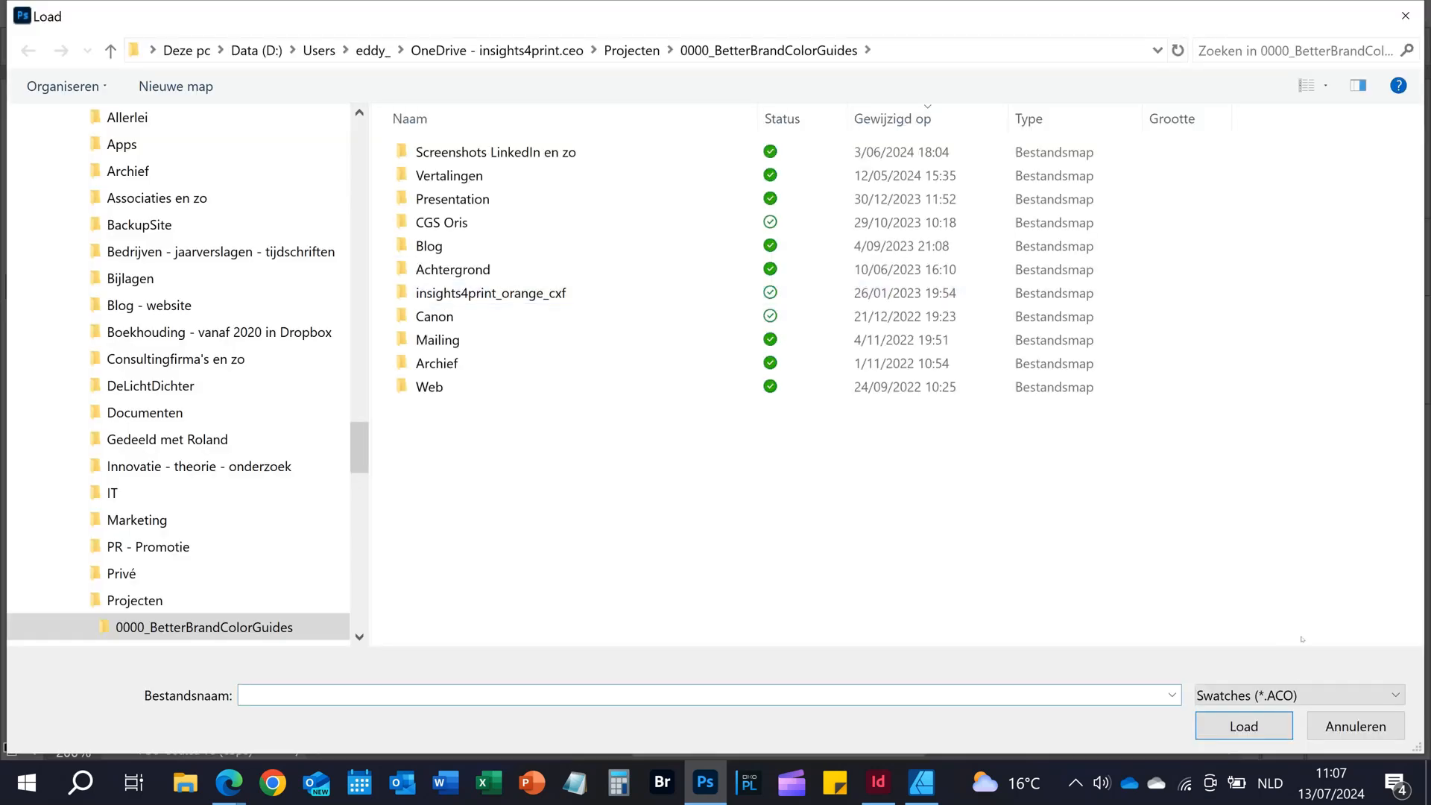
left_click(1302, 691)
left_click(1275, 605)
left_click(467, 175)
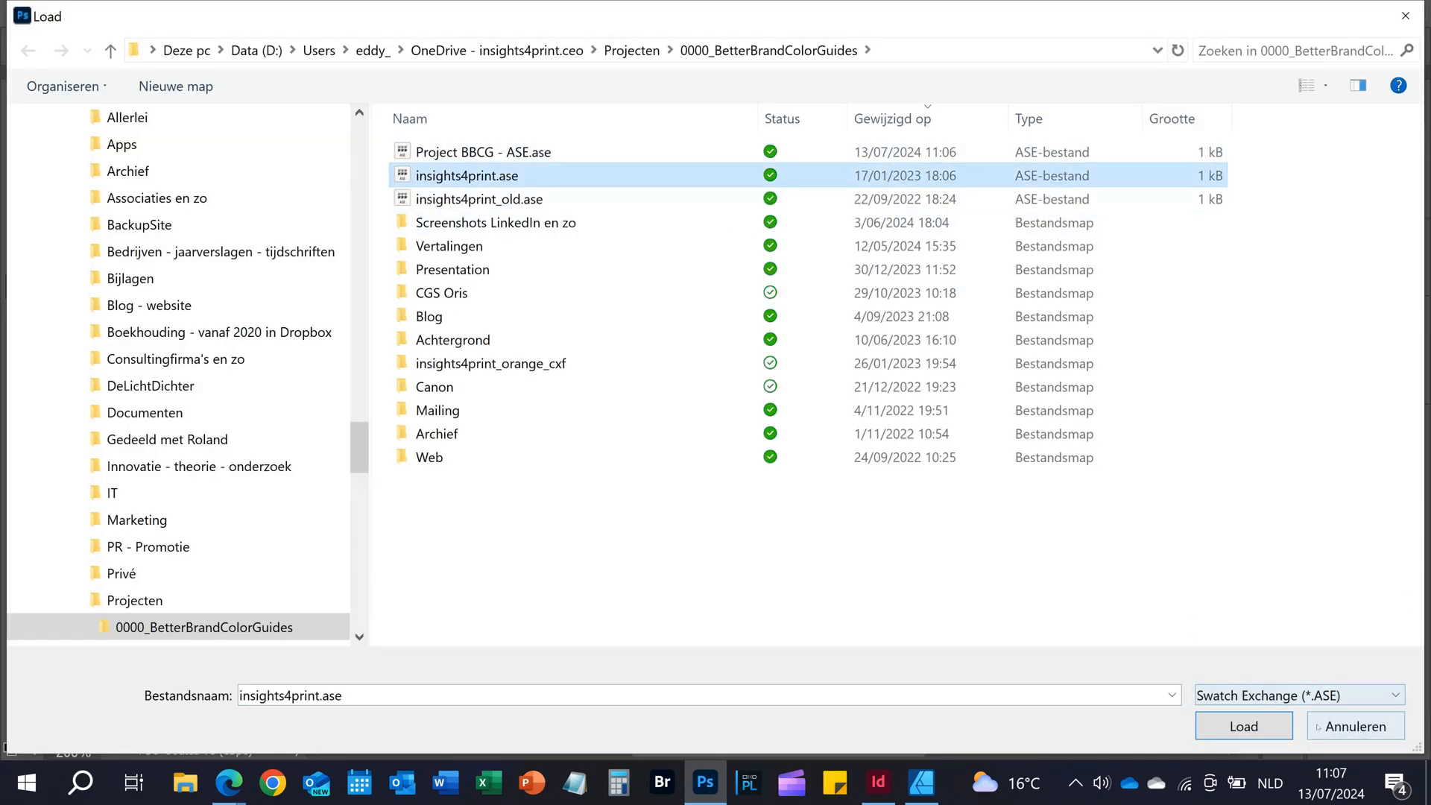
left_click(1243, 726)
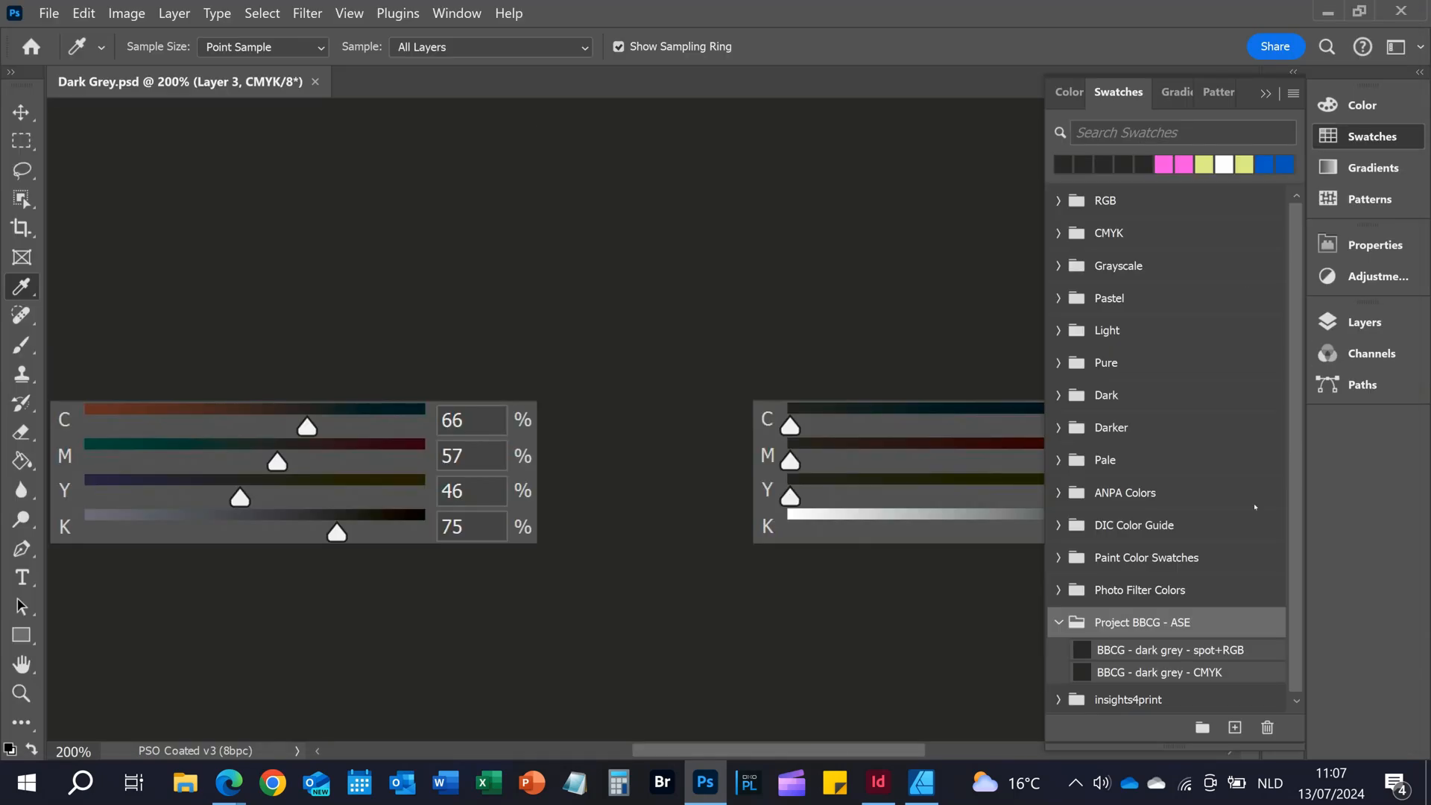
left_click(1058, 697)
scroll(1297, 681, "down", 3)
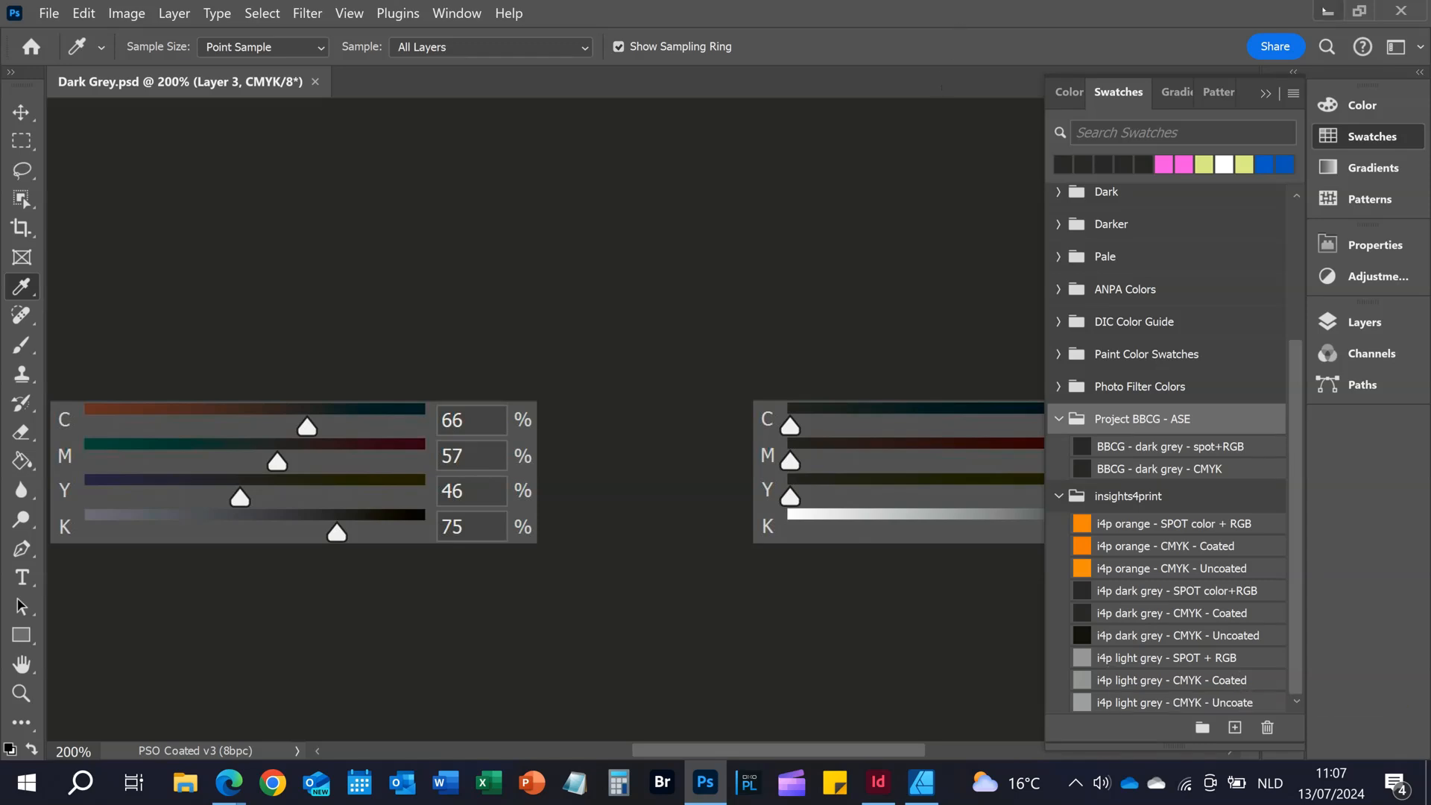
- Switch to Affinity Designer, view the available swatch palettes and search the Colours palette for 151
left_click(921, 782)
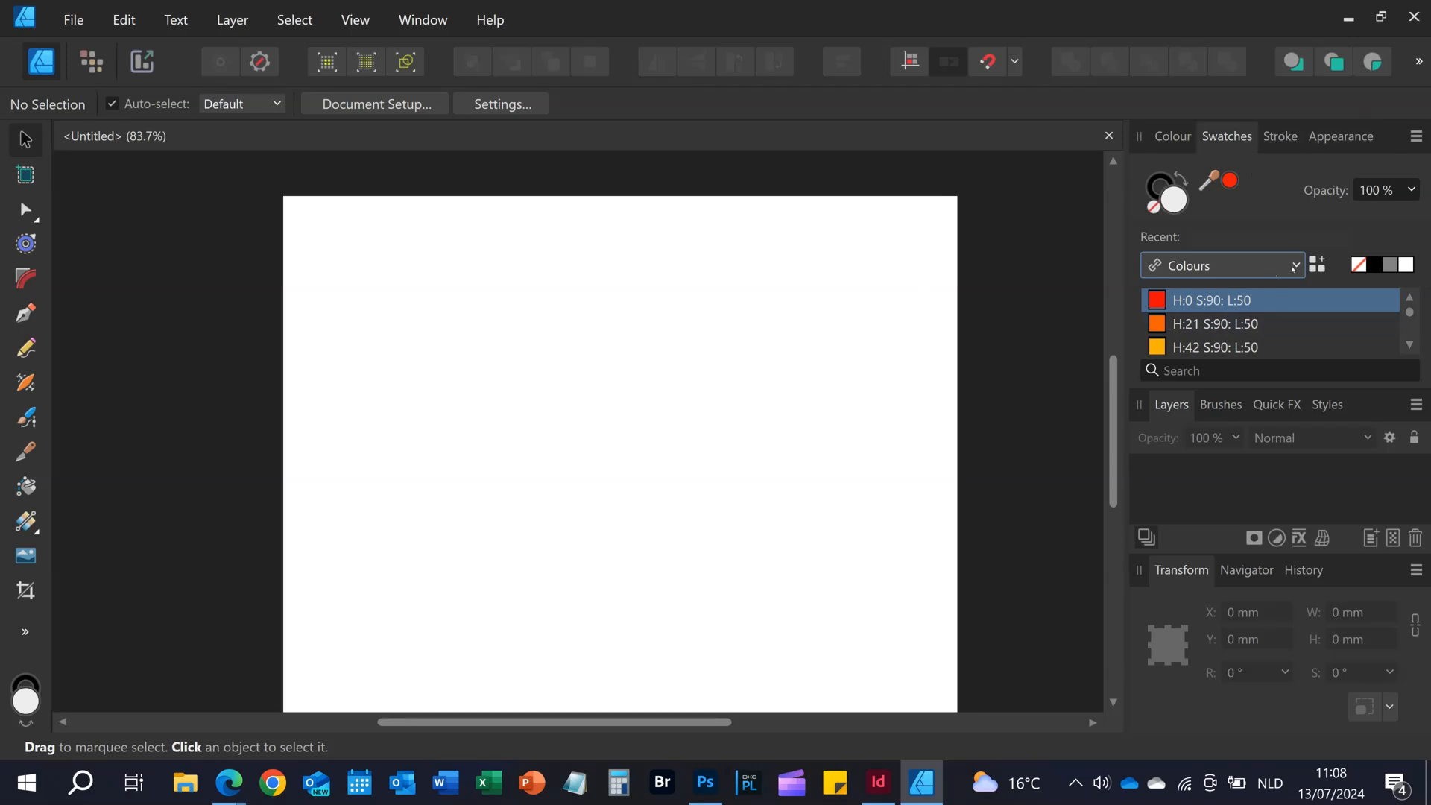
left_click(1296, 266)
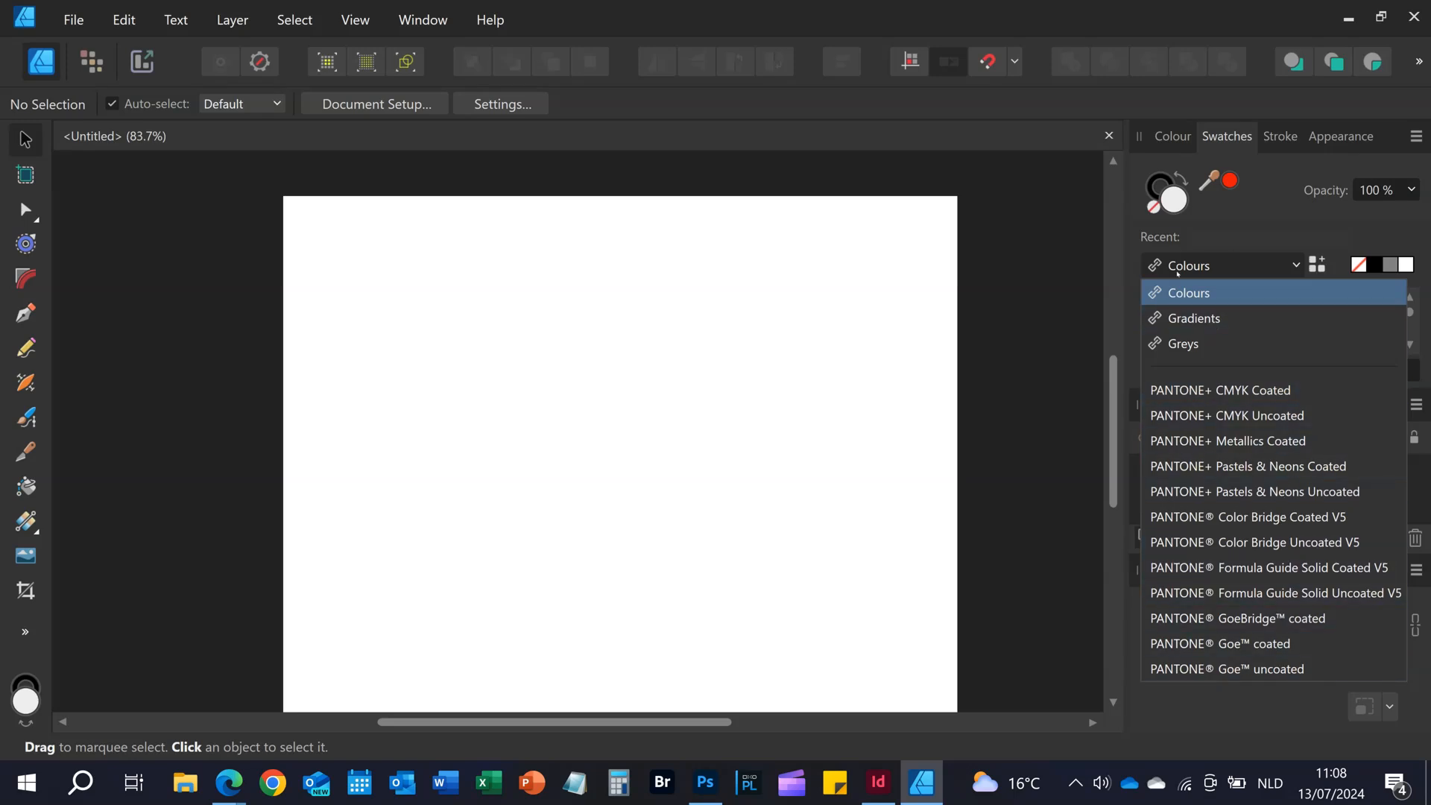
left_click(1279, 264)
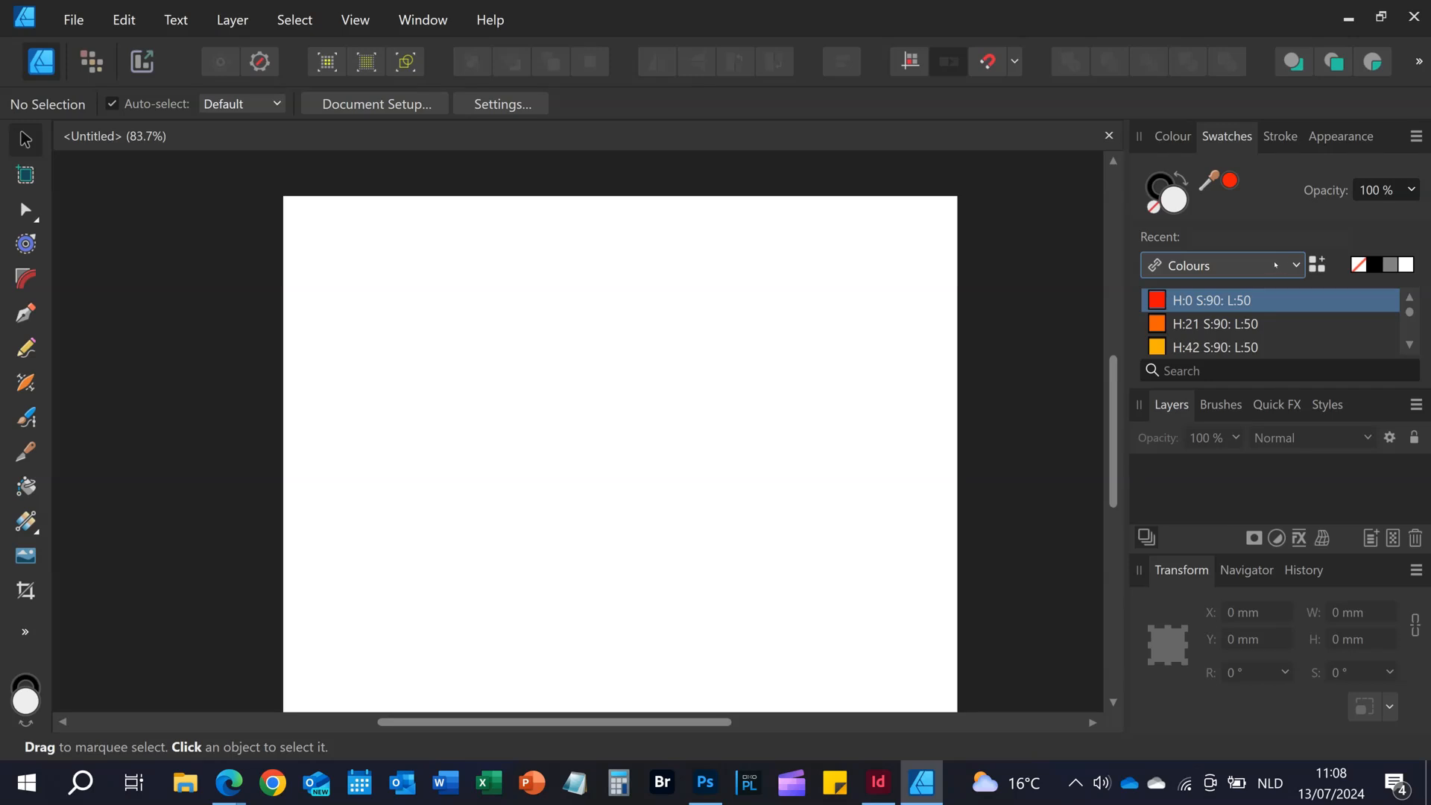
left_click(1267, 372)
key("Num_Lock")
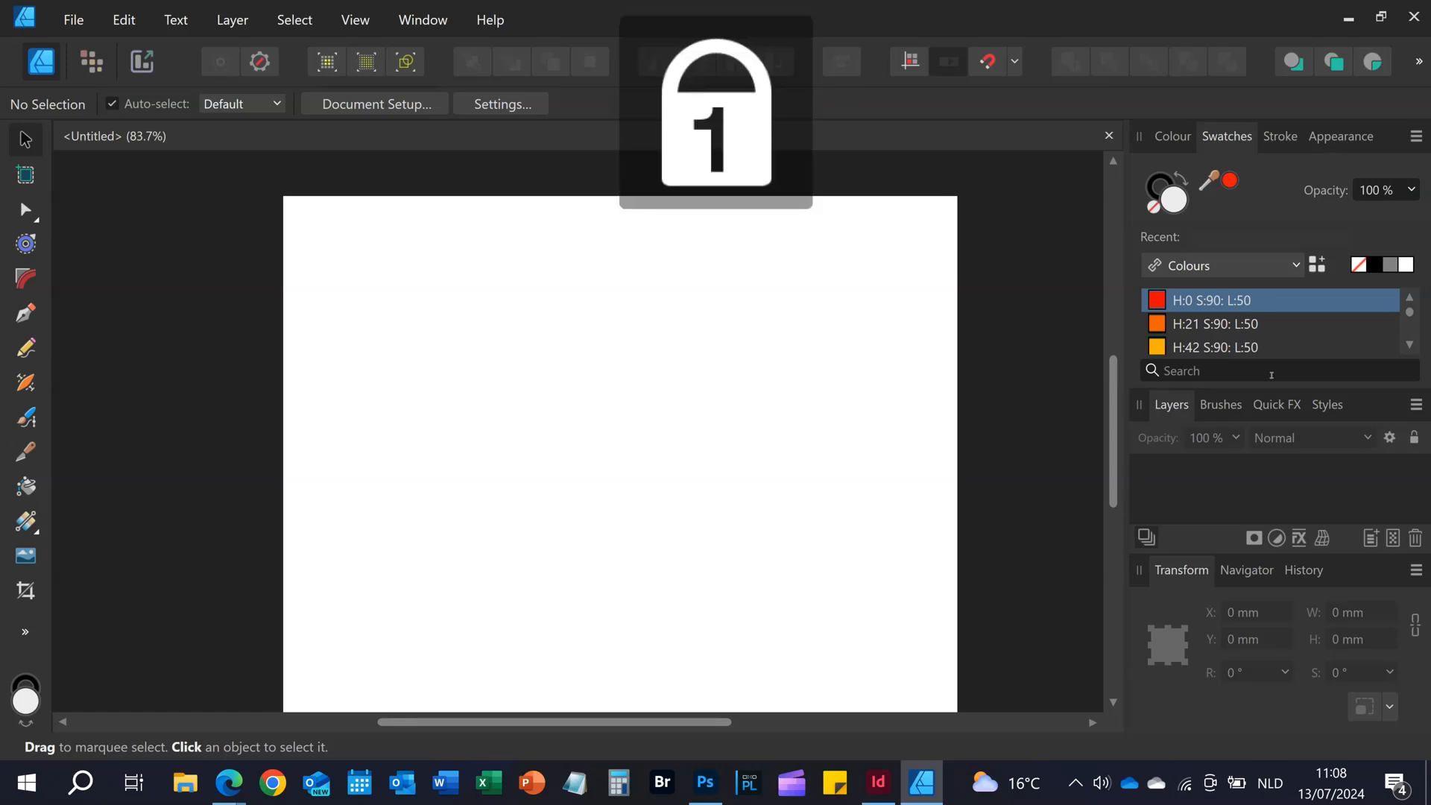
type("151")
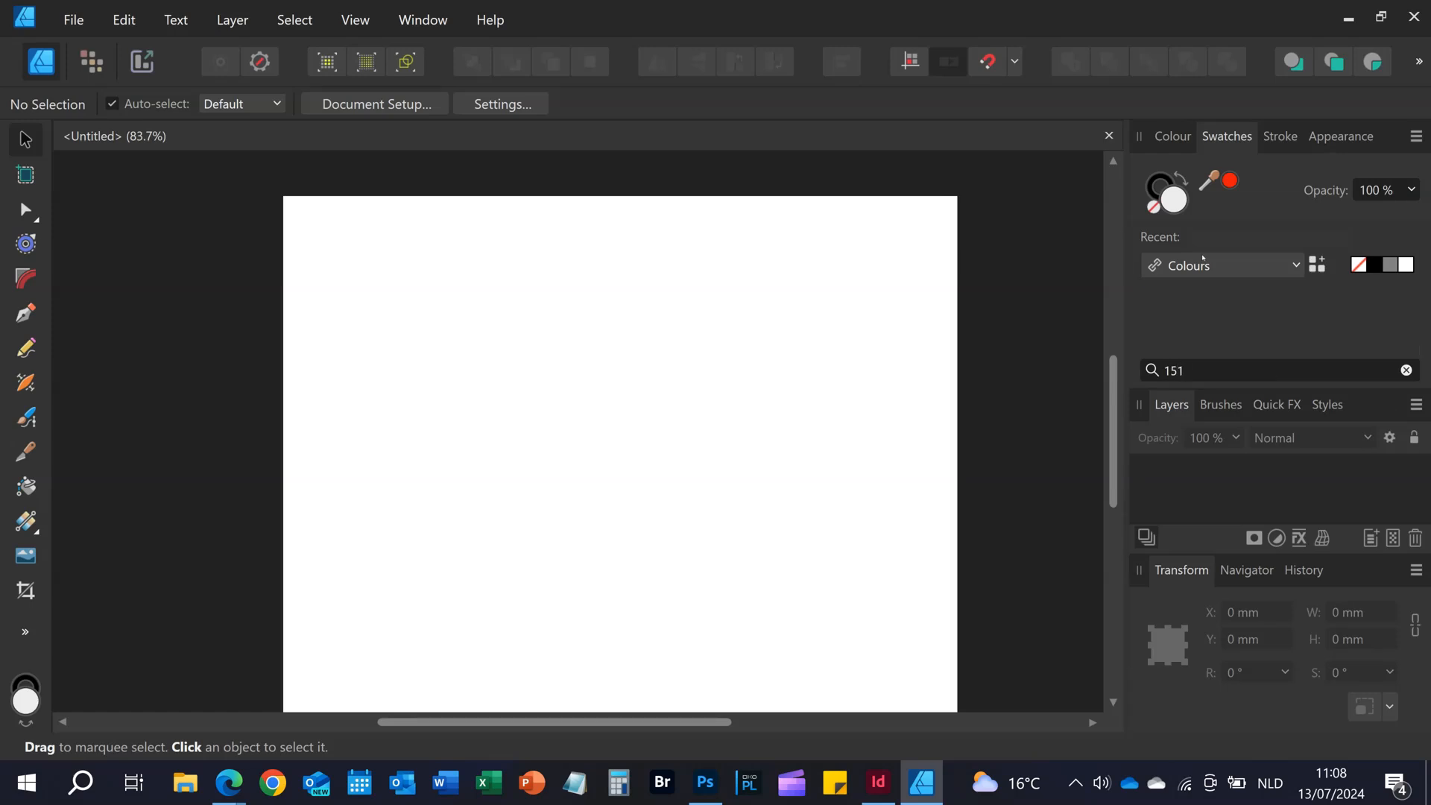
- Change the swatch palette to PANTONE+ CMYK Coated and look through the swatches matching 151
left_click(1295, 265)
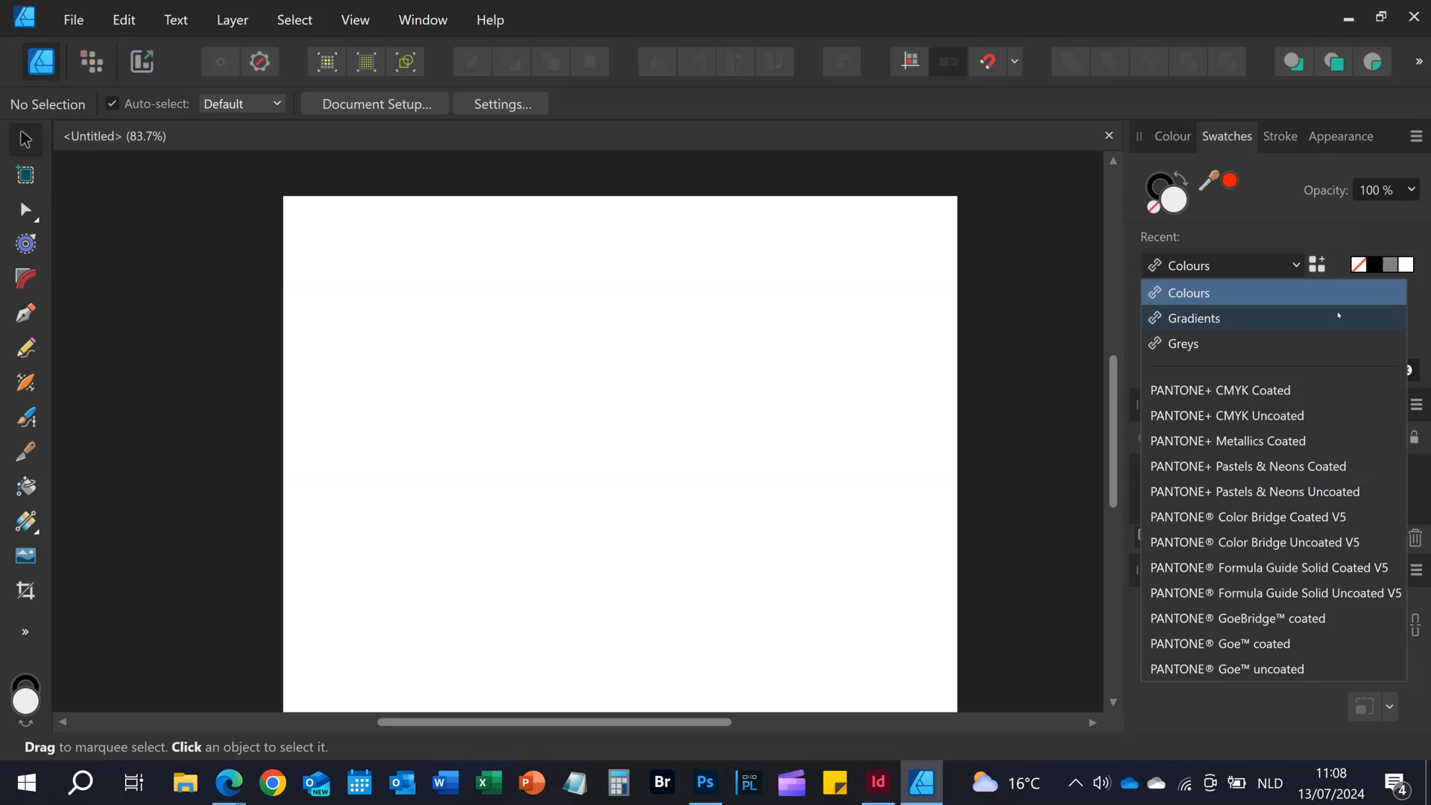
left_click(1298, 394)
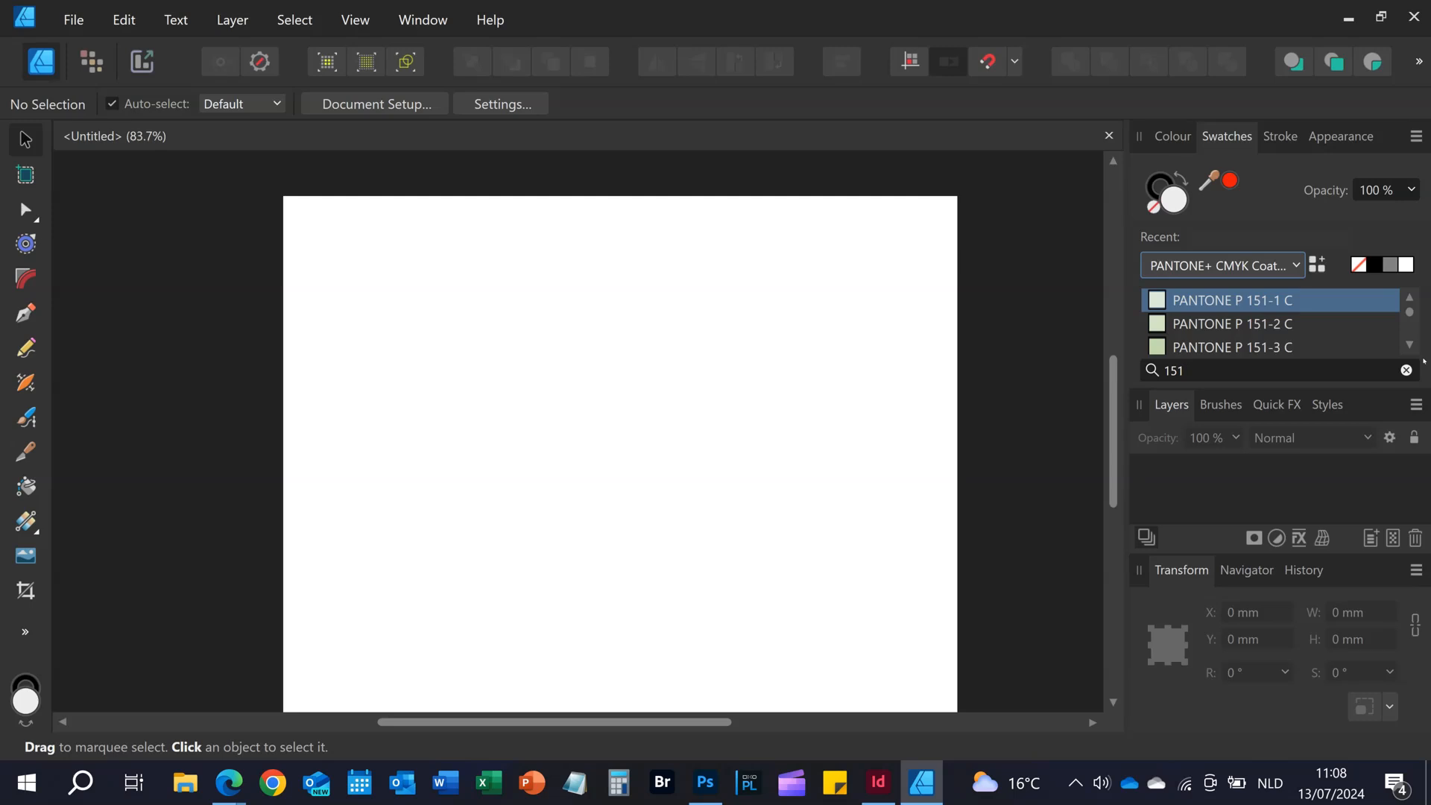
scroll(1338, 346, "down", 7)
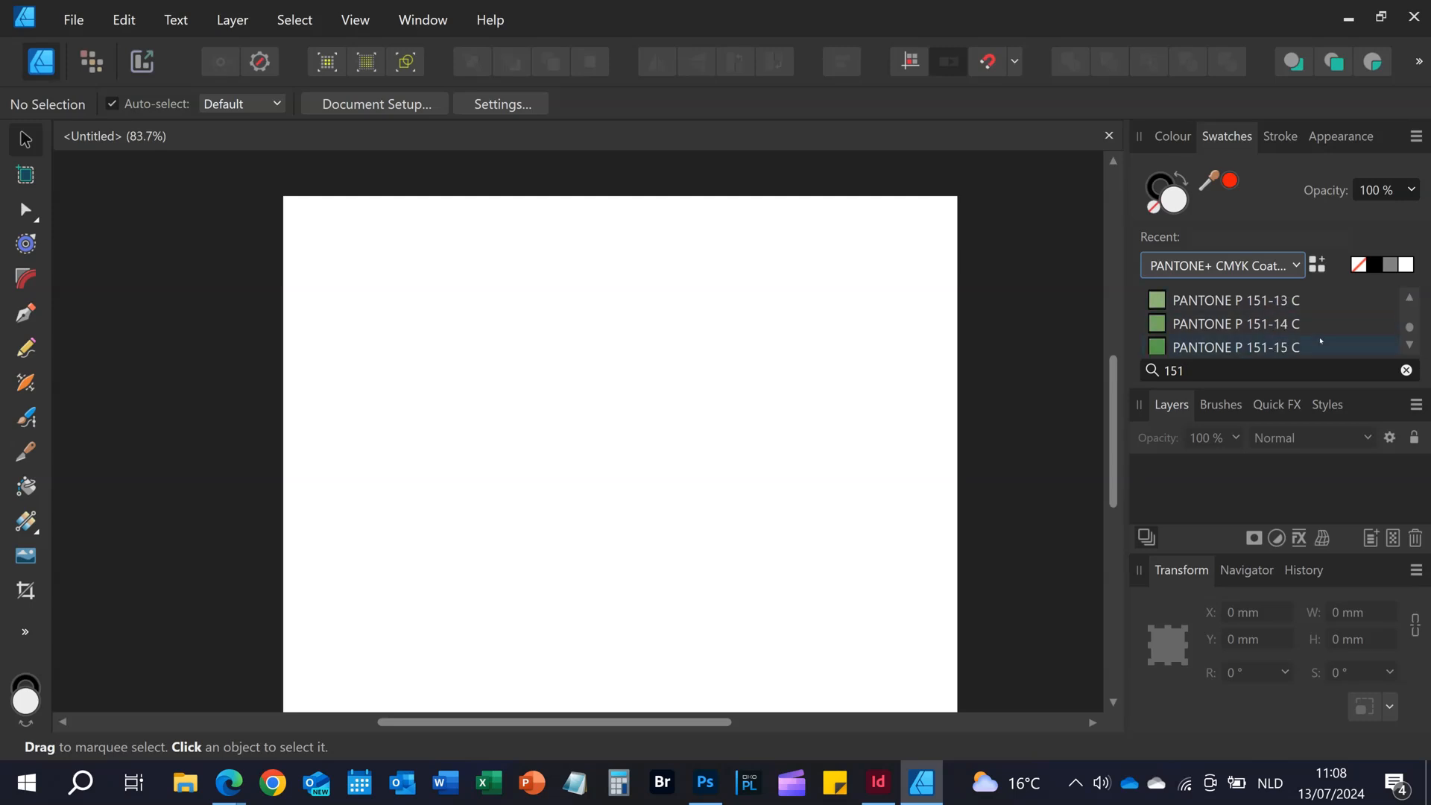
- Look through the PANTONE+ CMYK Coated swatches matching 151 and compare them with those in the PANTONE Color Bridge Coated V5 palette
scroll(1320, 342, "up", 6)
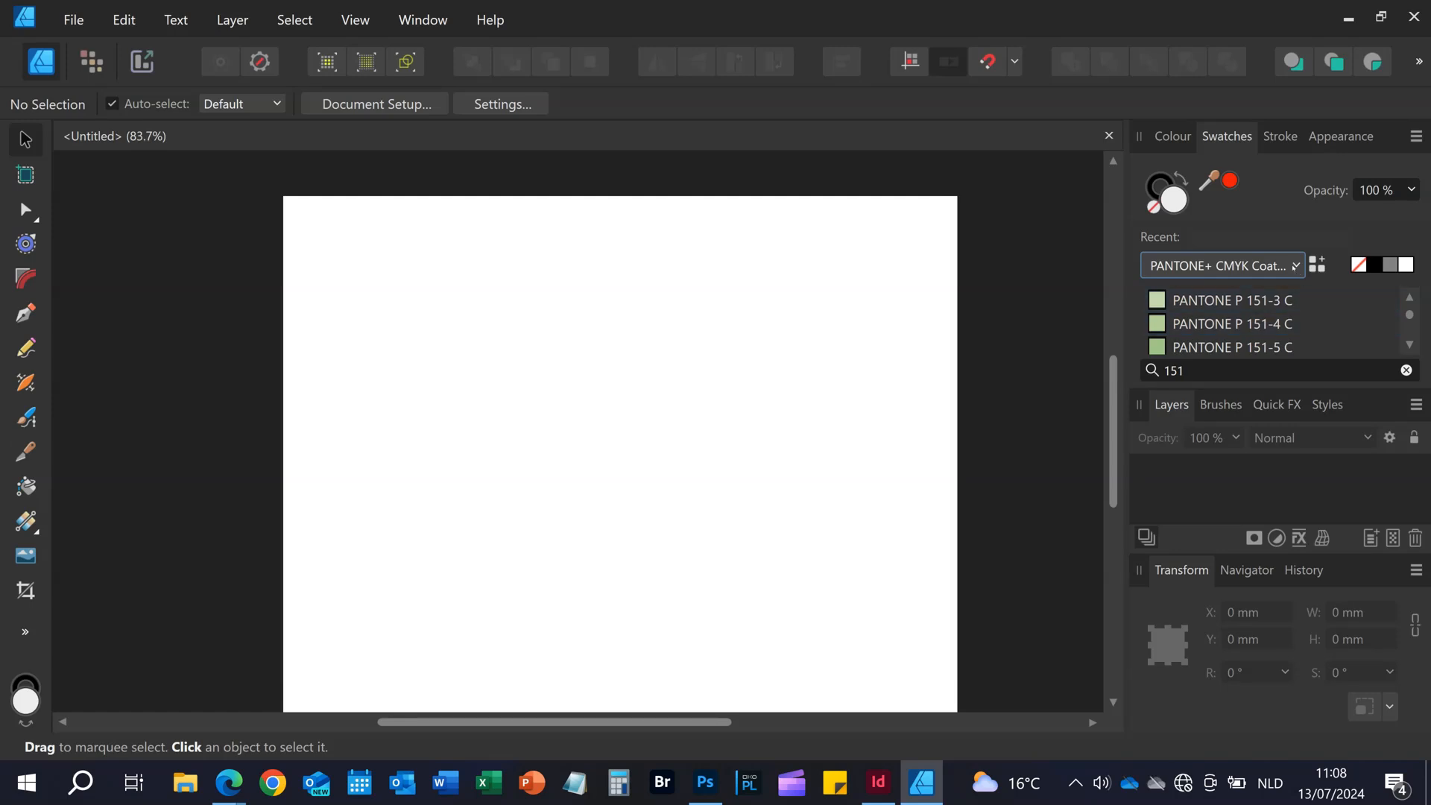
scroll(1280, 306, "down", 6)
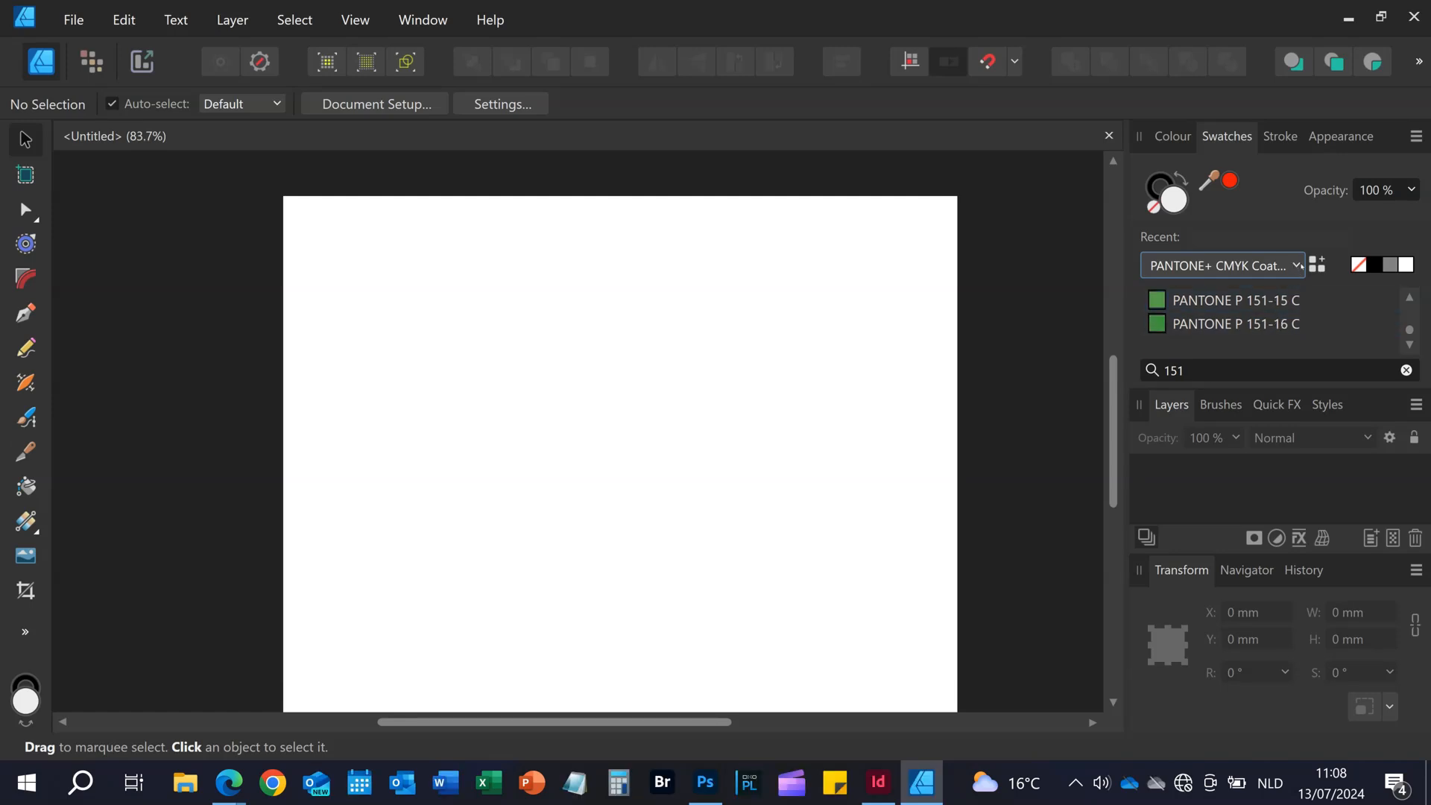
left_click(1296, 266)
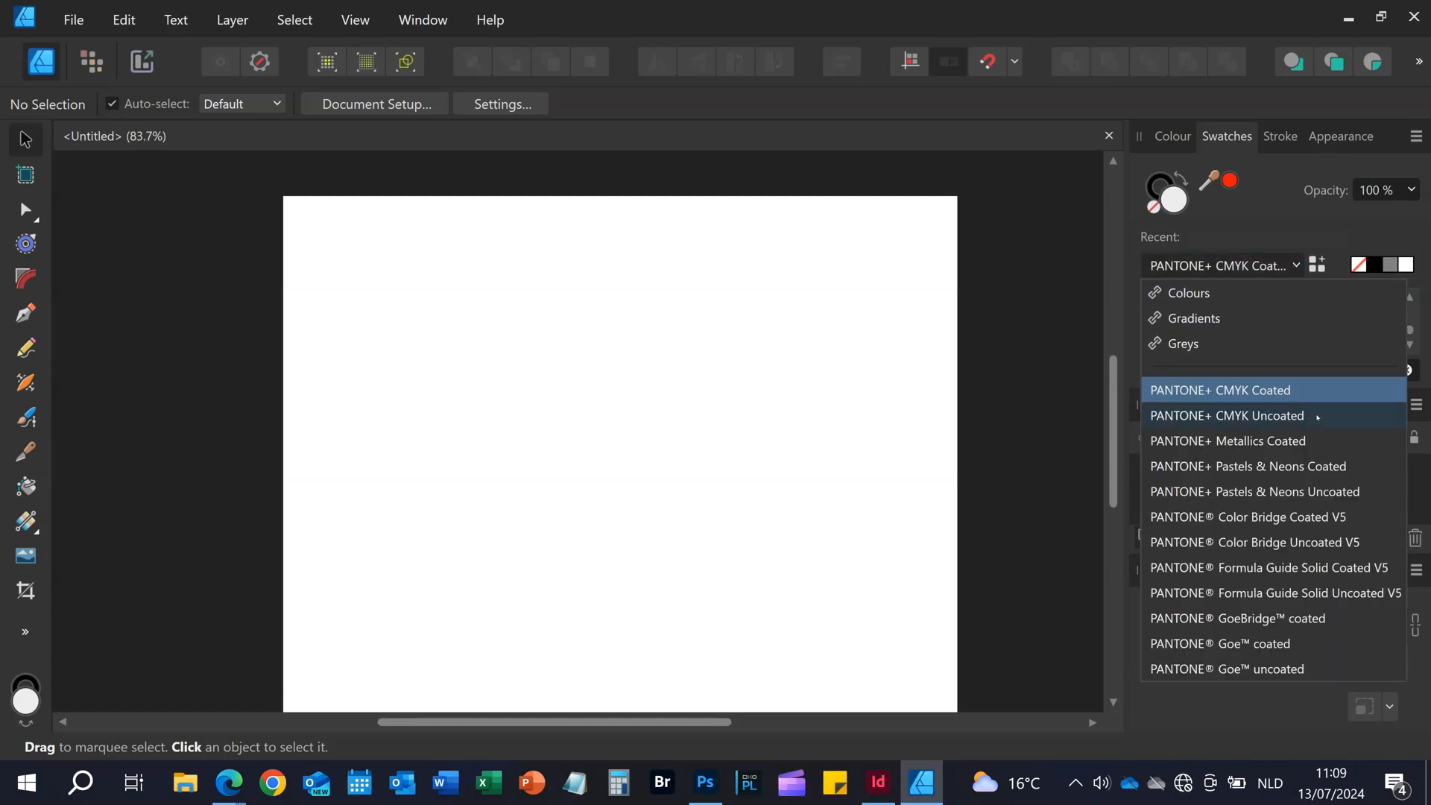
left_click(1285, 521)
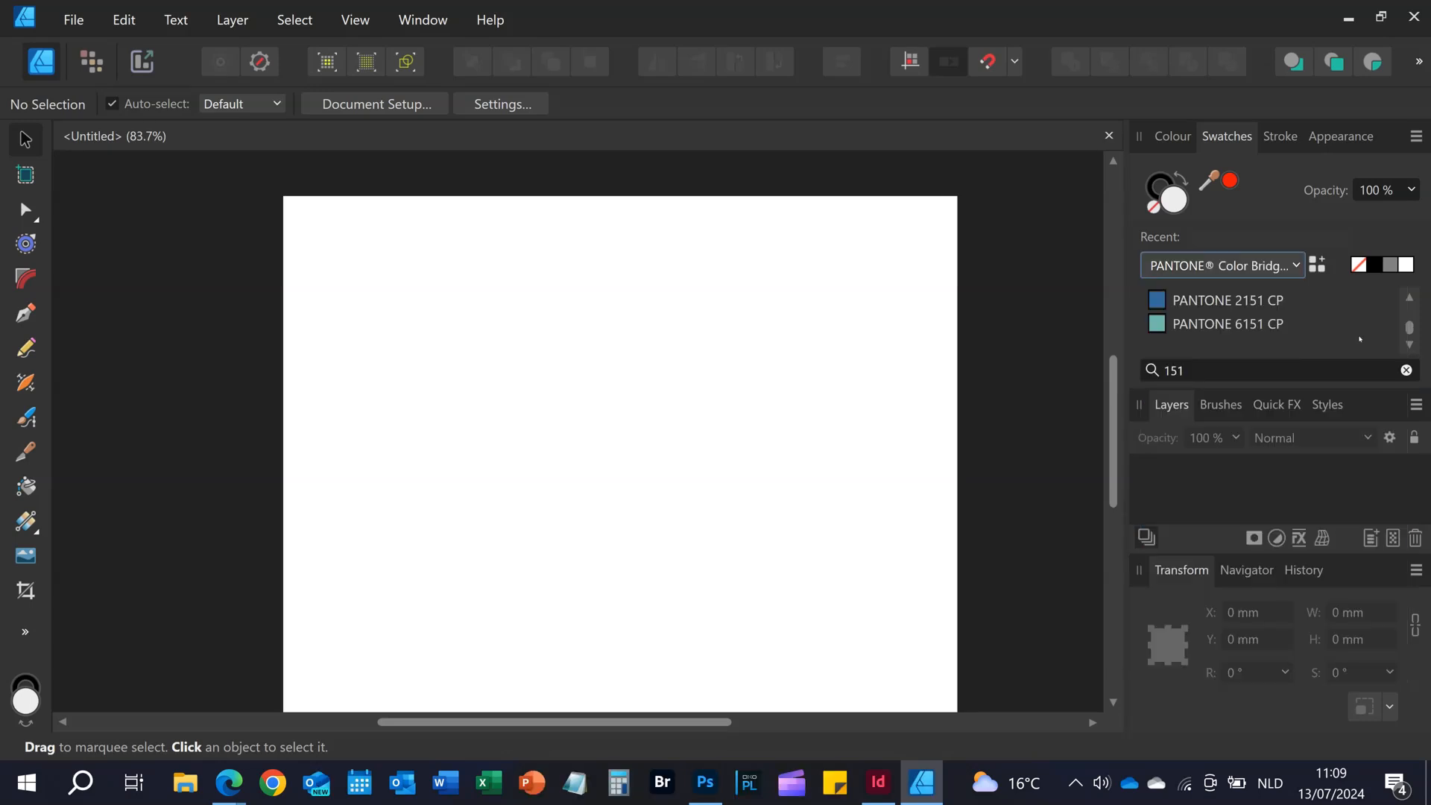
- Switch the swatch palette to PANTONE Formula Guide Solid Coated V5 to view its swatches matching 151
left_click(1298, 266)
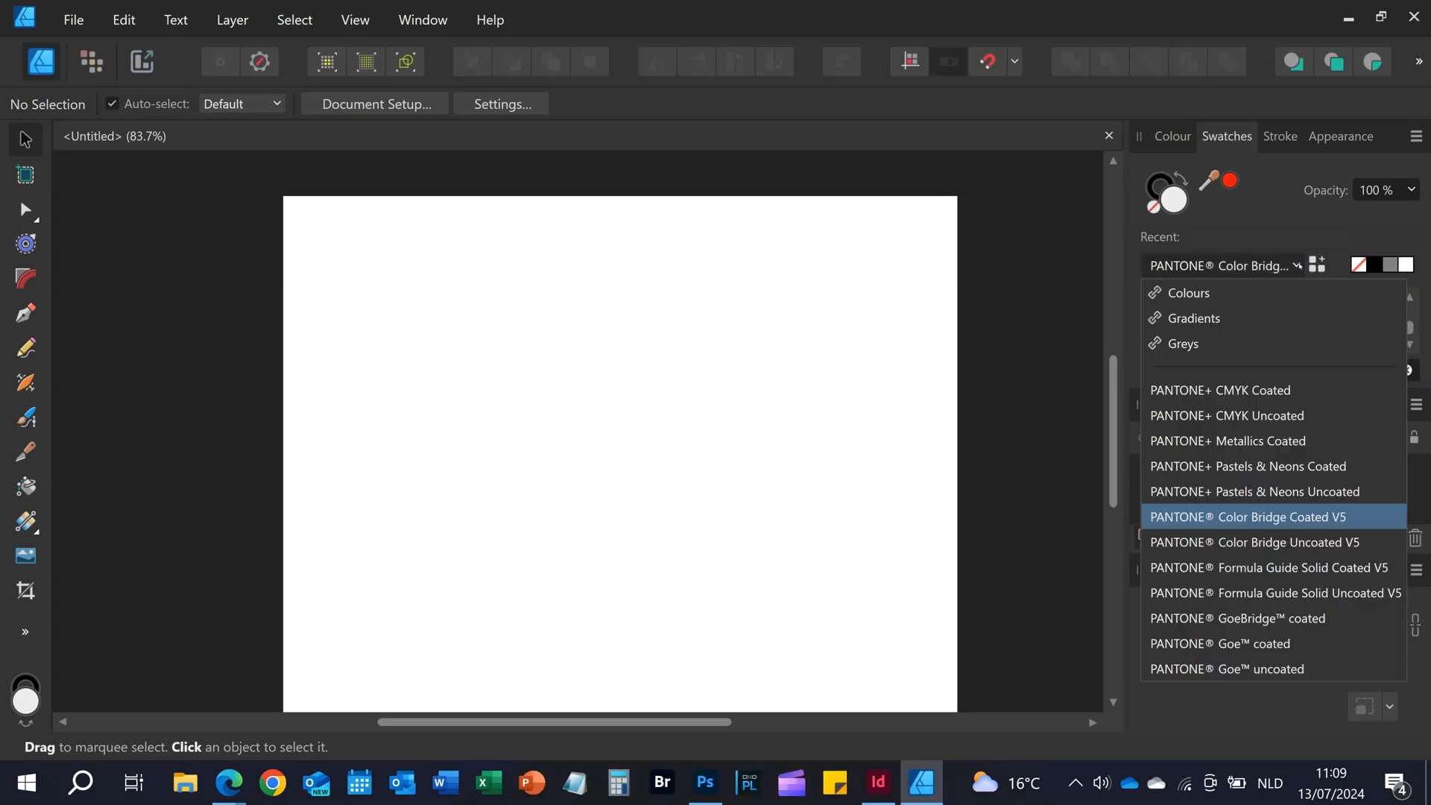
left_click(1276, 568)
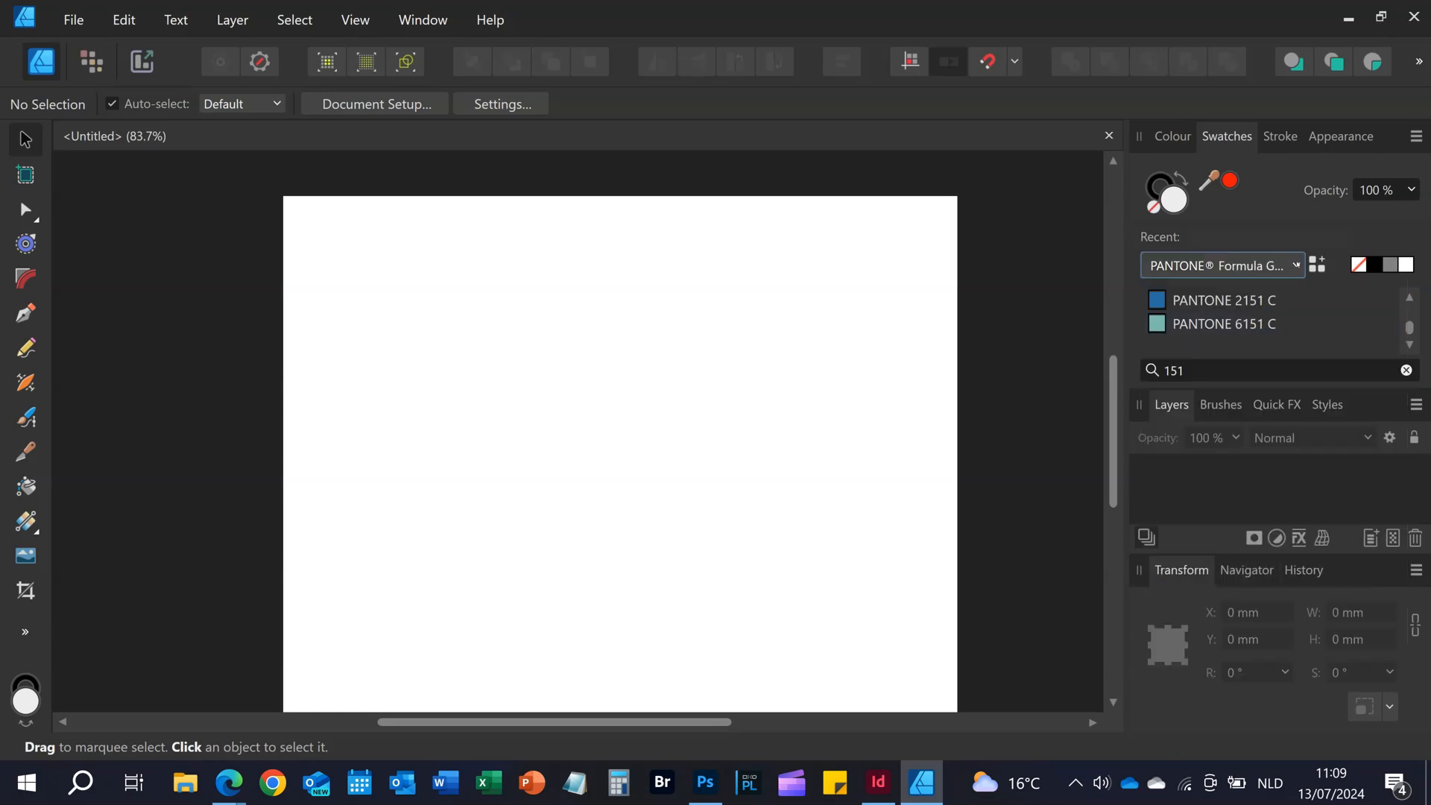
left_click(1298, 265)
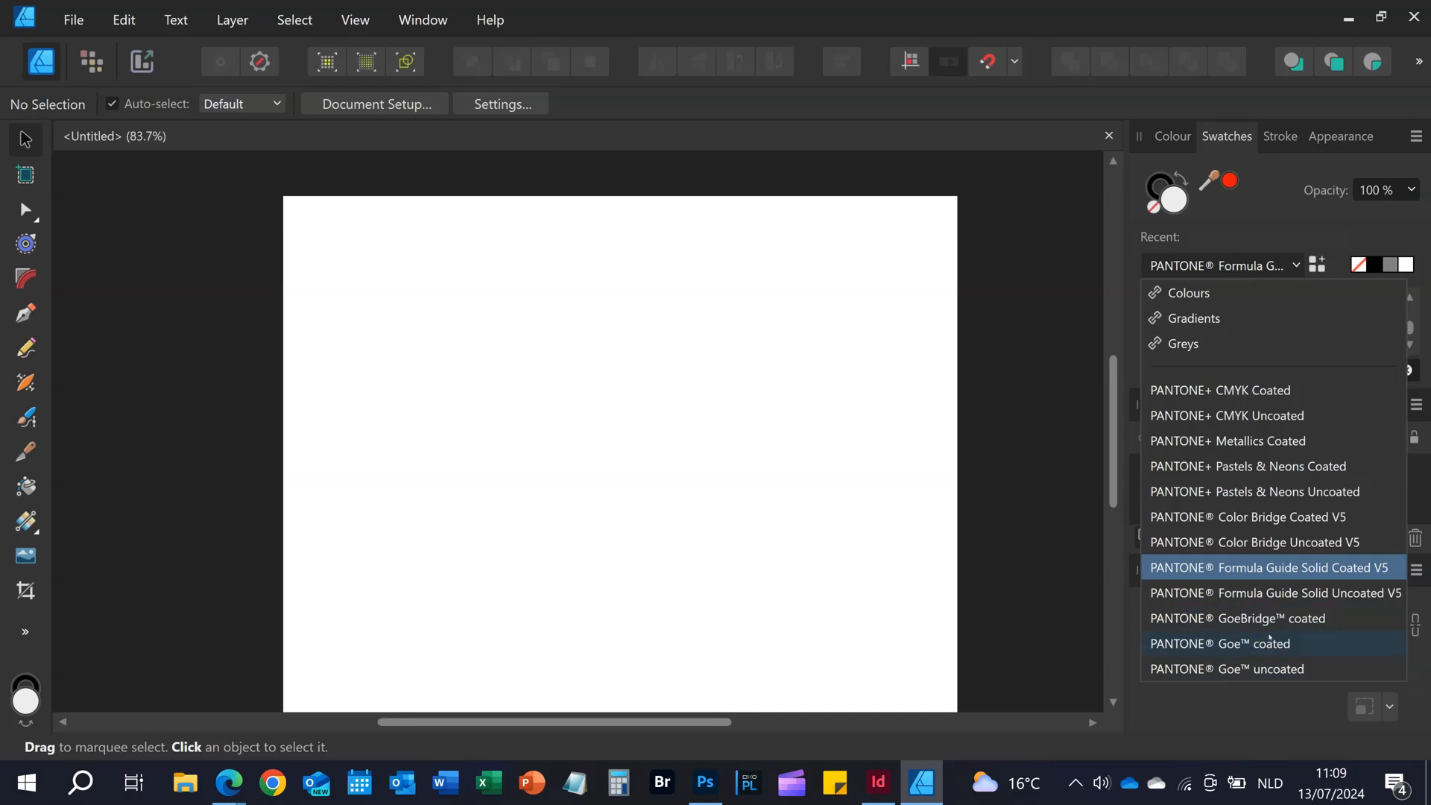
left_click(1325, 568)
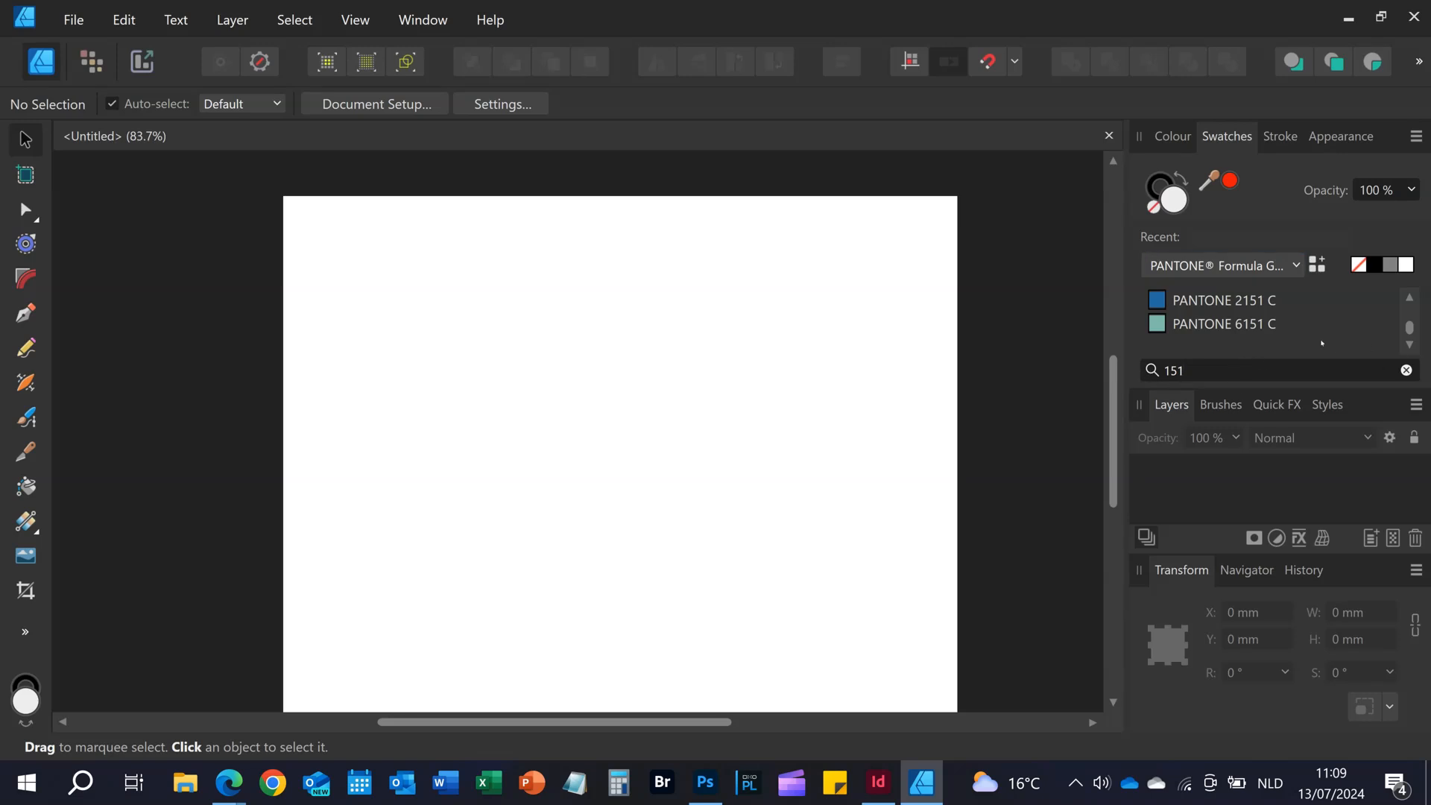
- Import Project BBCG - ASE.ase from the 0000_BetterBrandColorGuides folder as an application palette
left_click(1416, 137)
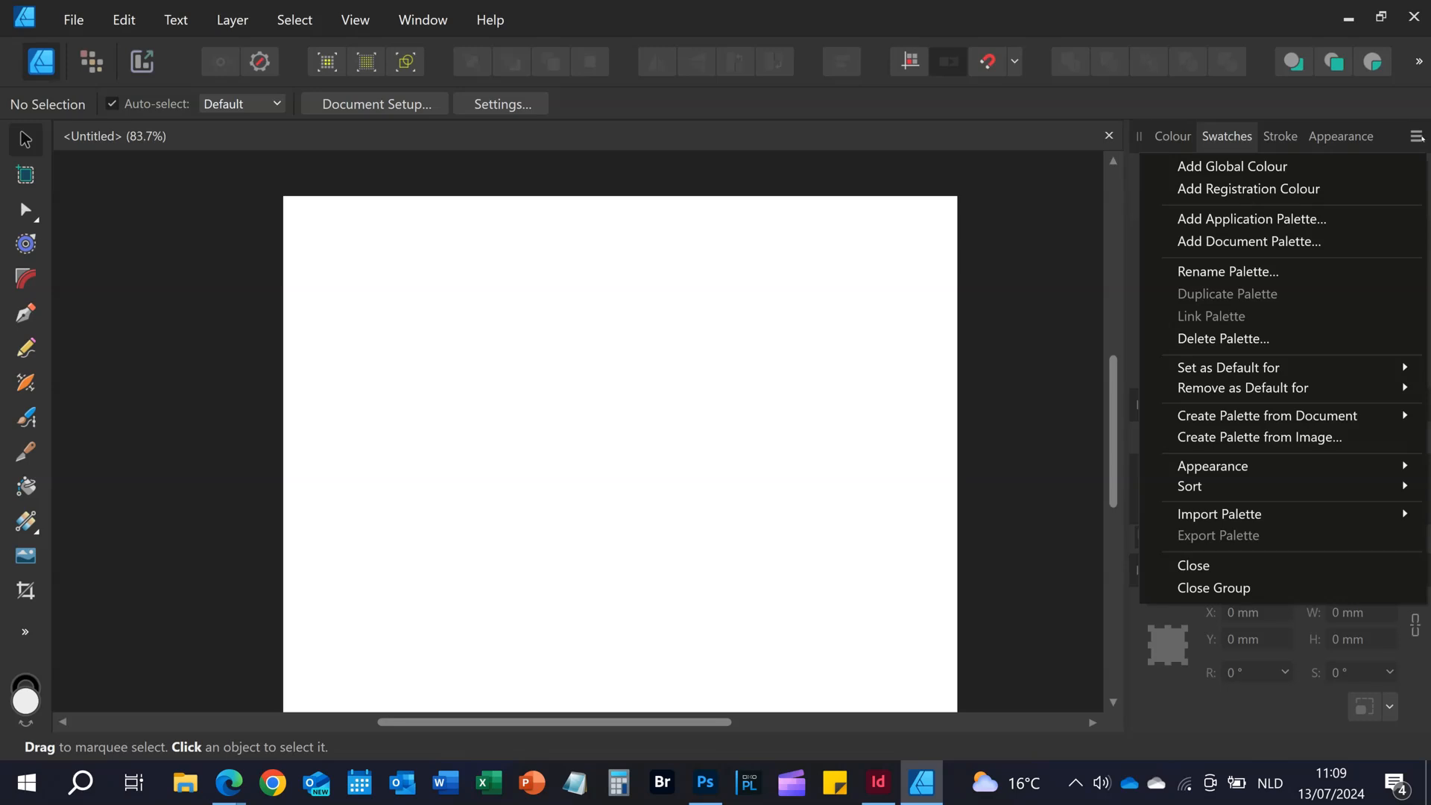
mouse_move(1271, 515)
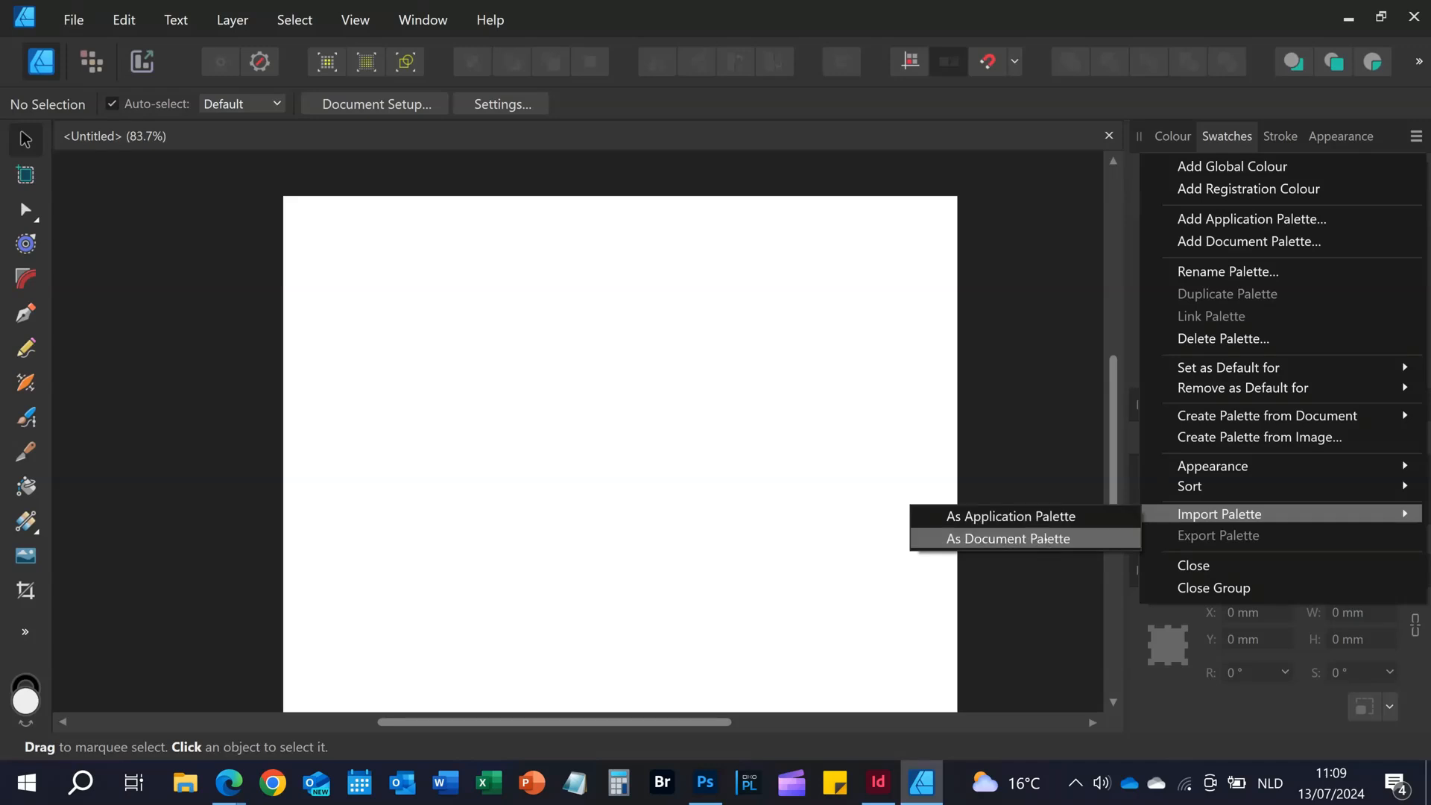
left_click(1014, 516)
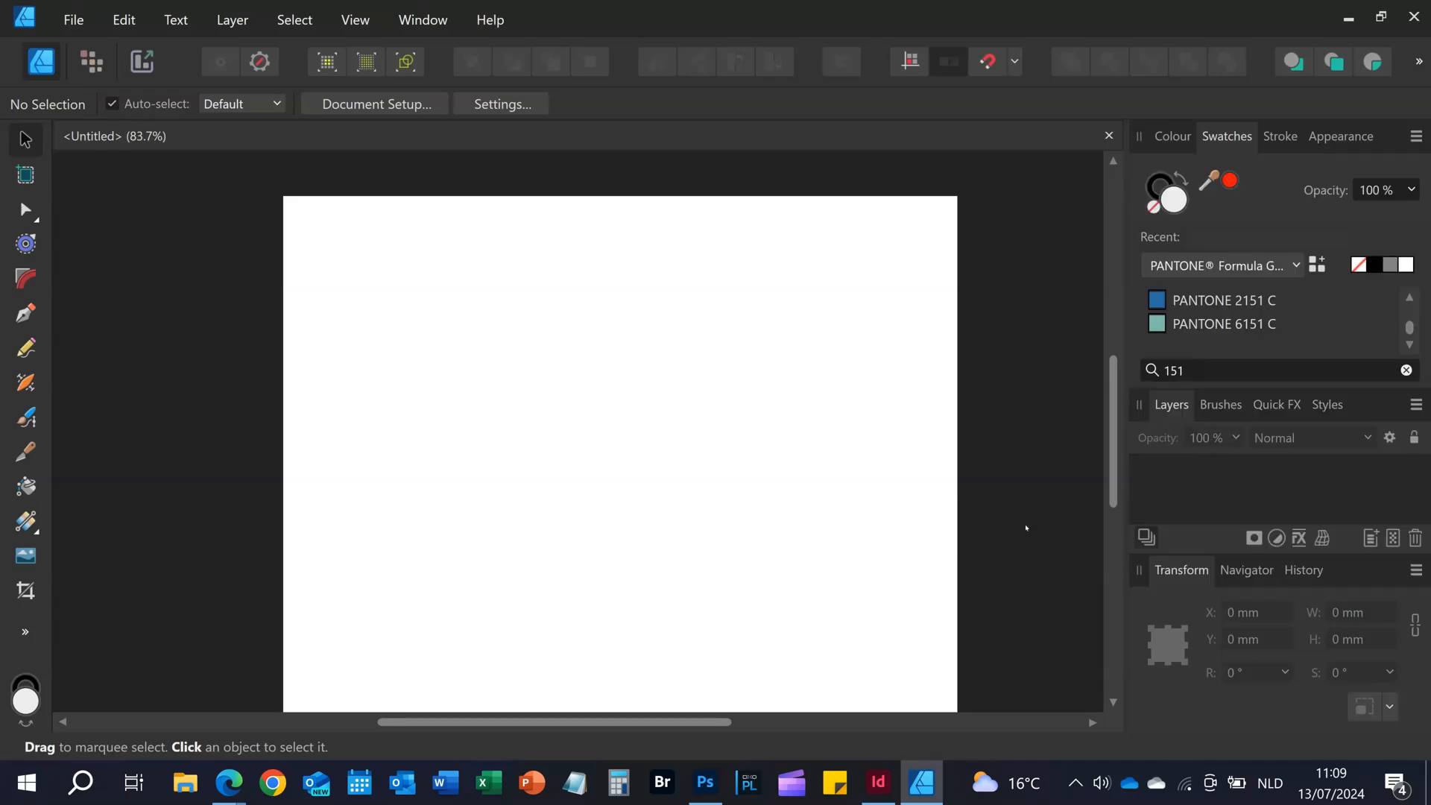
left_click_drag(211, 13, 660, 180)
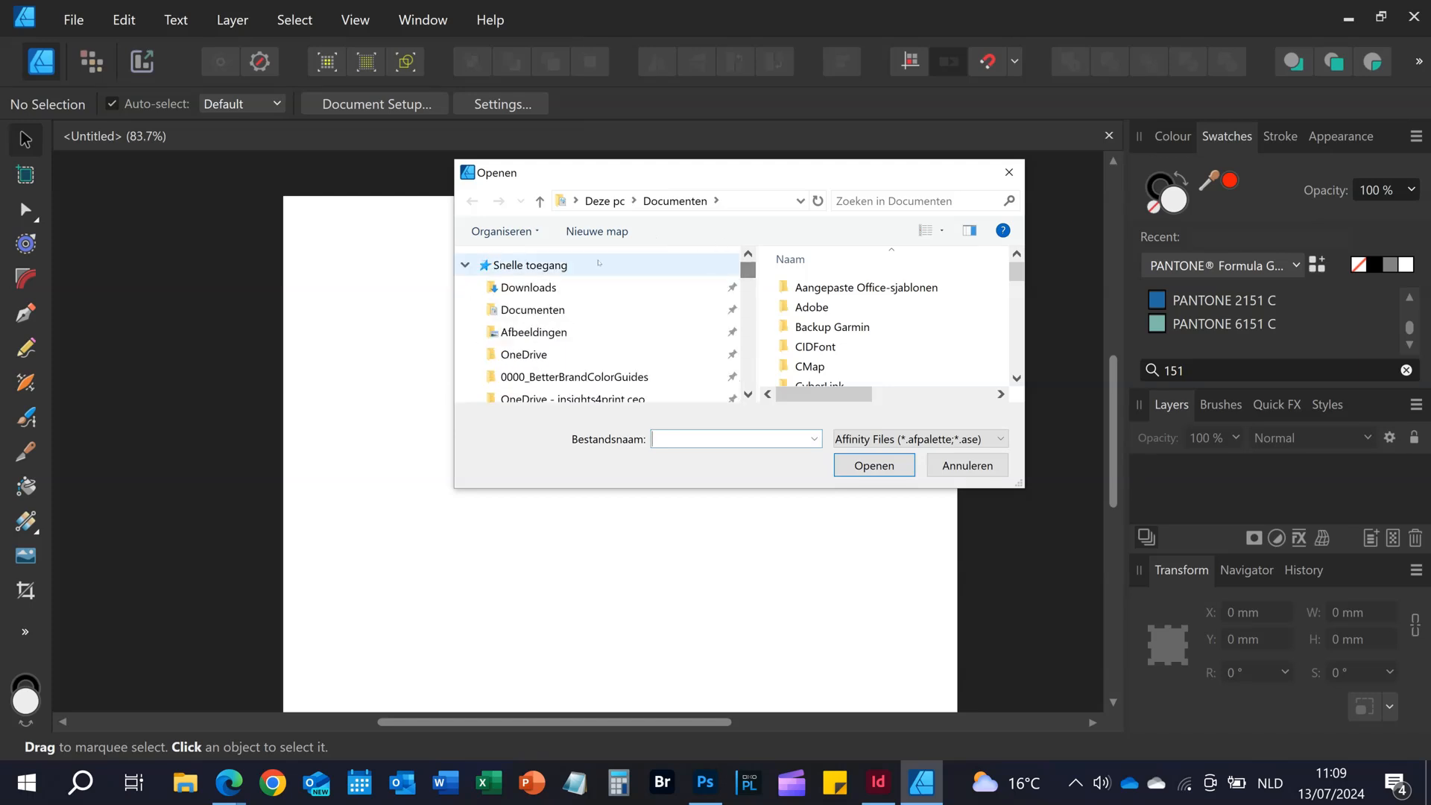
left_click(574, 377)
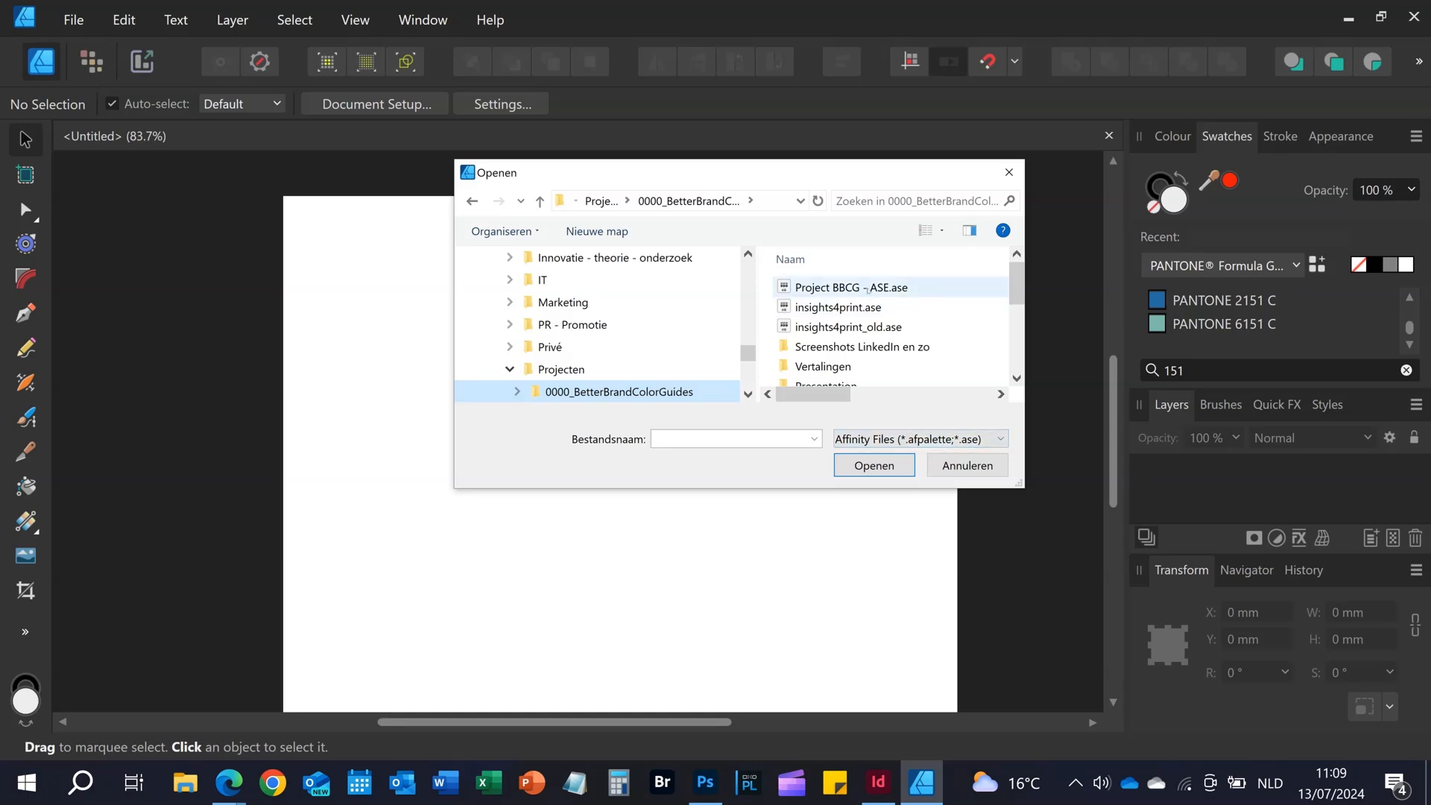
left_click(846, 288)
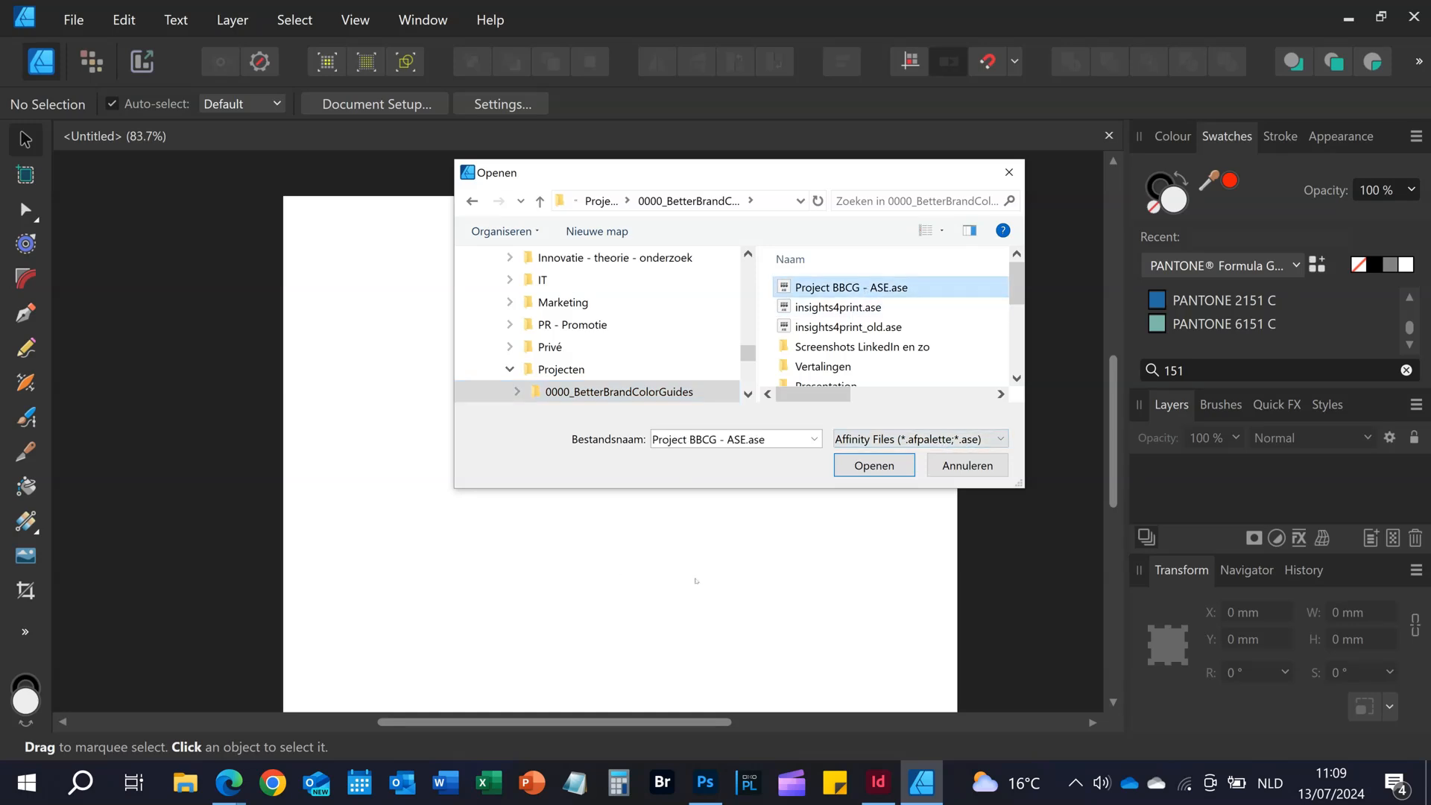
left_click(876, 466)
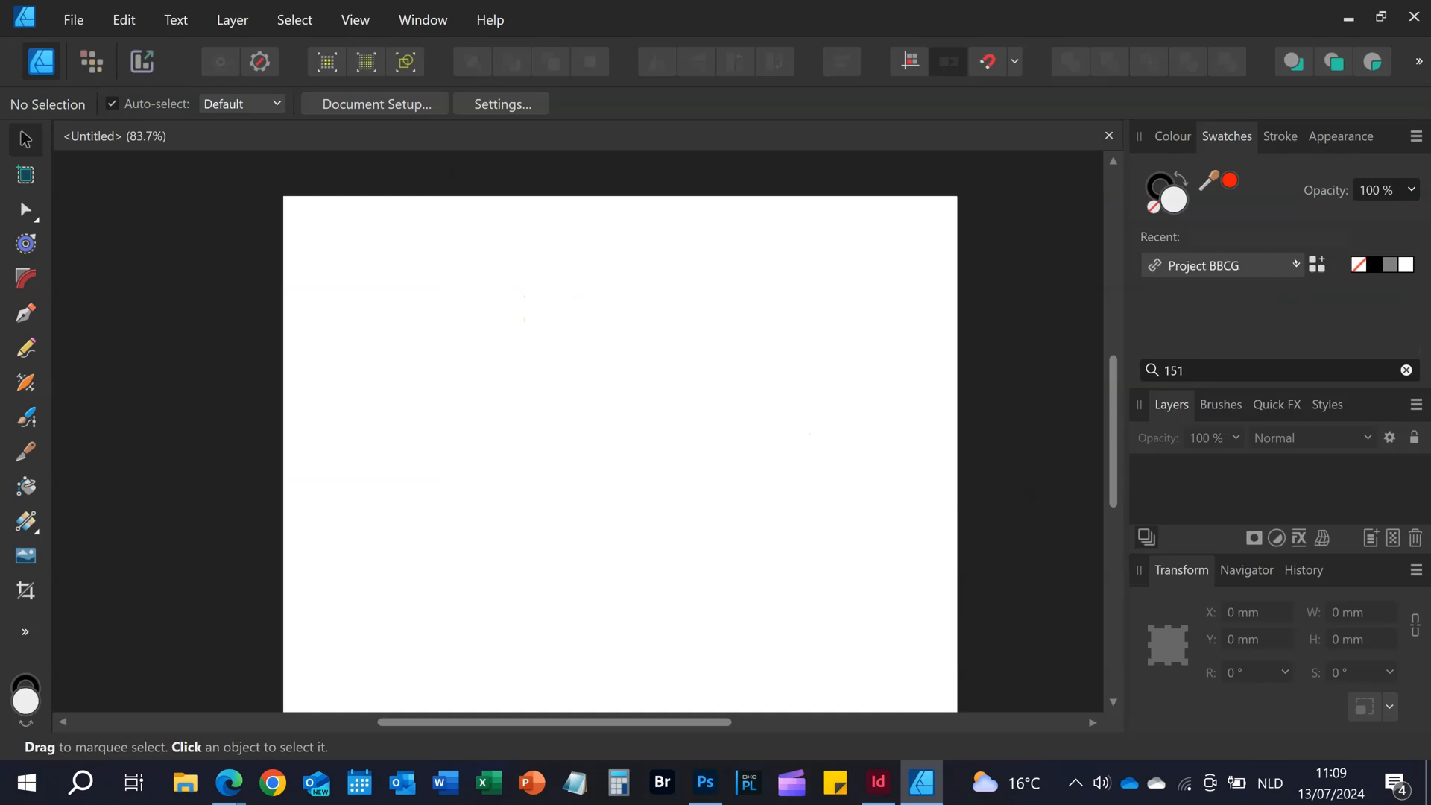
- Clear the swatch search in the Project BBCG palette and apply its dark grey spot+RGB swatch followed by its dark grey CMYK swatch
left_click(1222, 265)
left_click(1203, 341)
left_click(1406, 370)
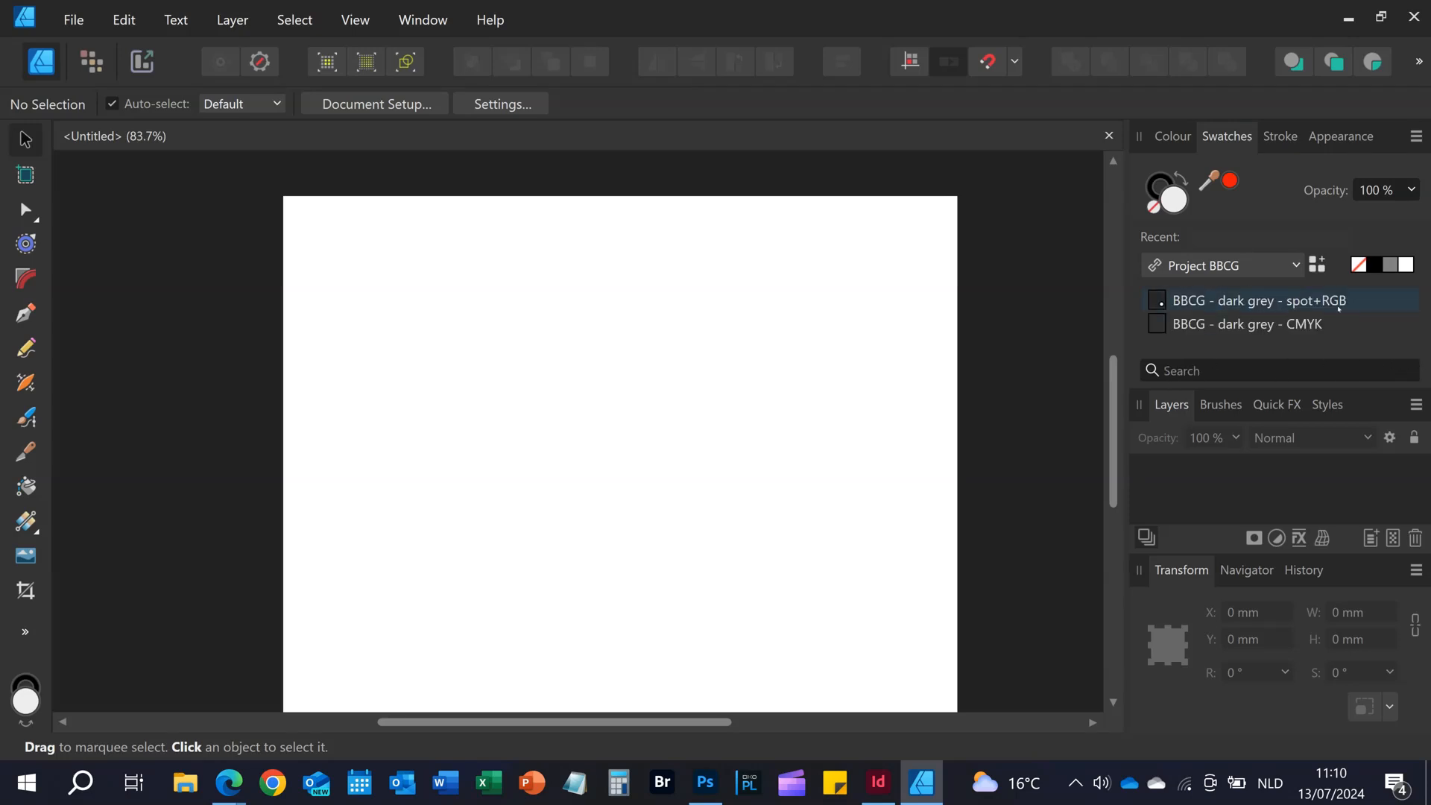
left_click(1332, 302)
left_click(1342, 328)
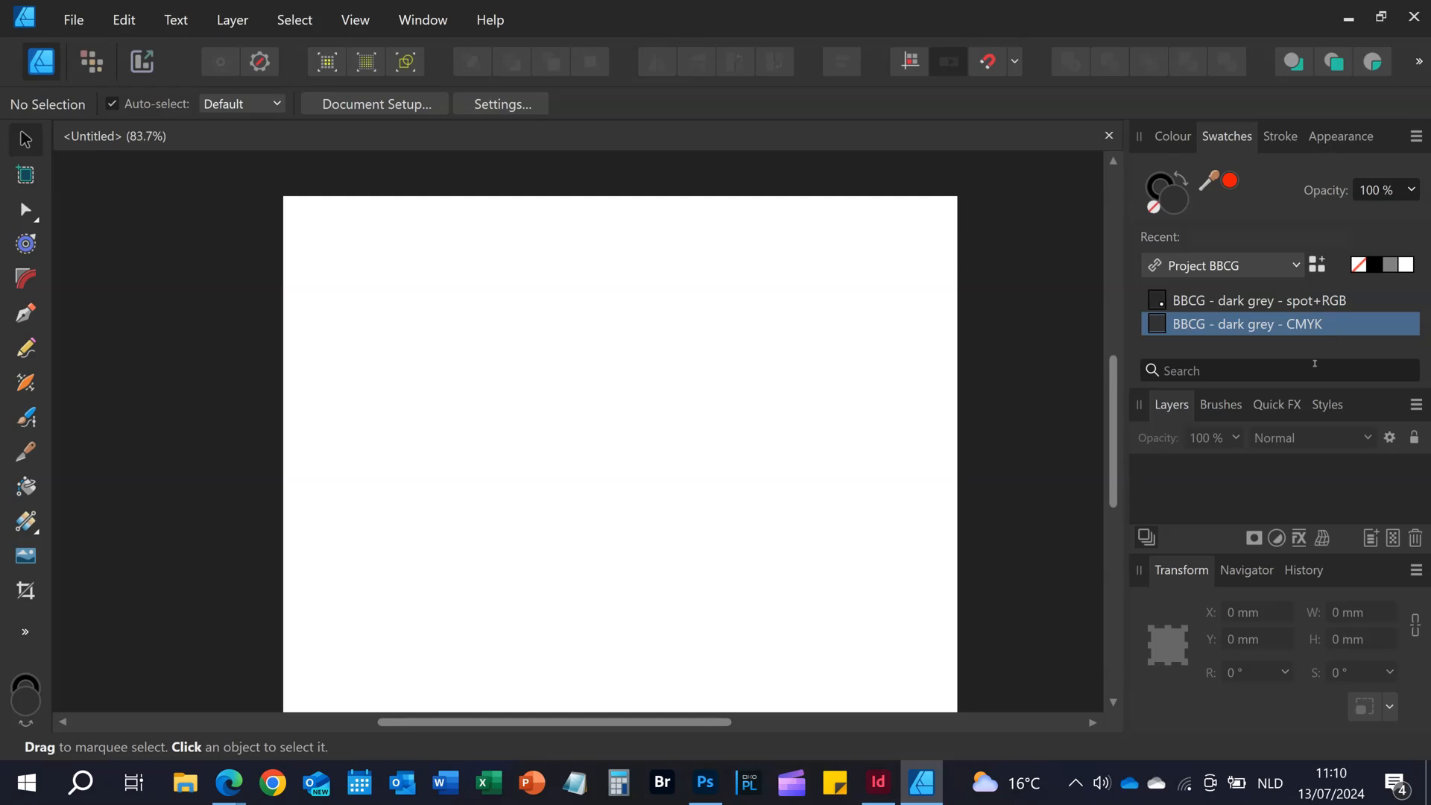